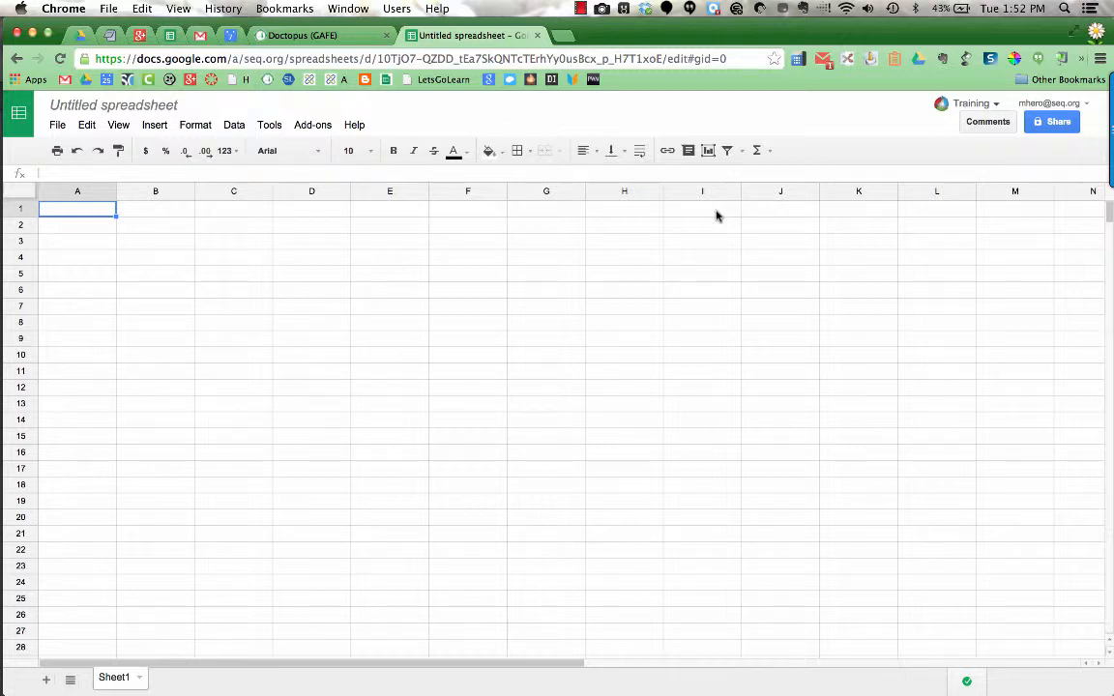
Launch the Doctopus add-on in the blank spreadsheet
click(313, 124)
mouse_move(326, 172)
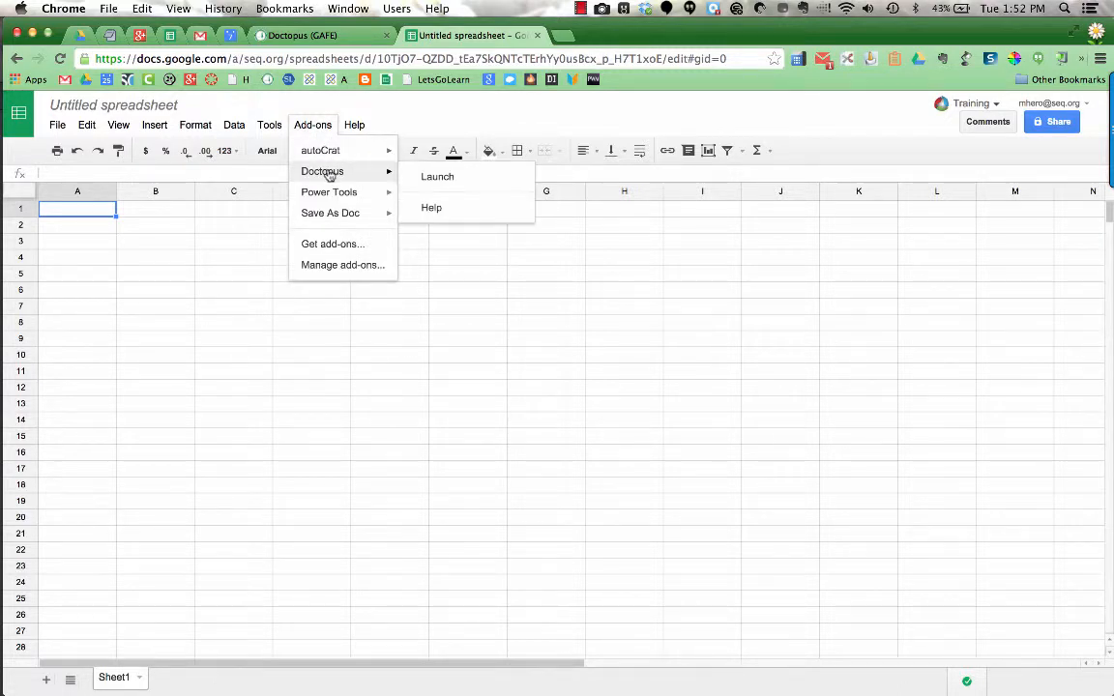
click(435, 178)
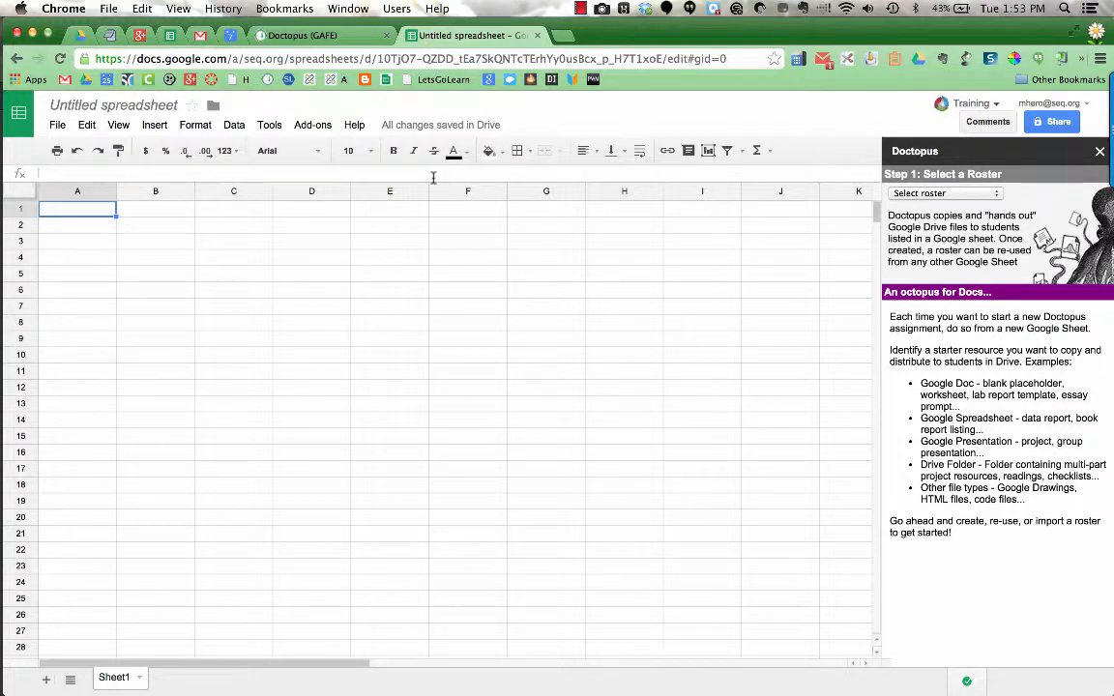
Attach the 1st Period 2014-2015 and 2nd Period 2014-2015 rosters to the assignment and proceed past roster verification
click(945, 193)
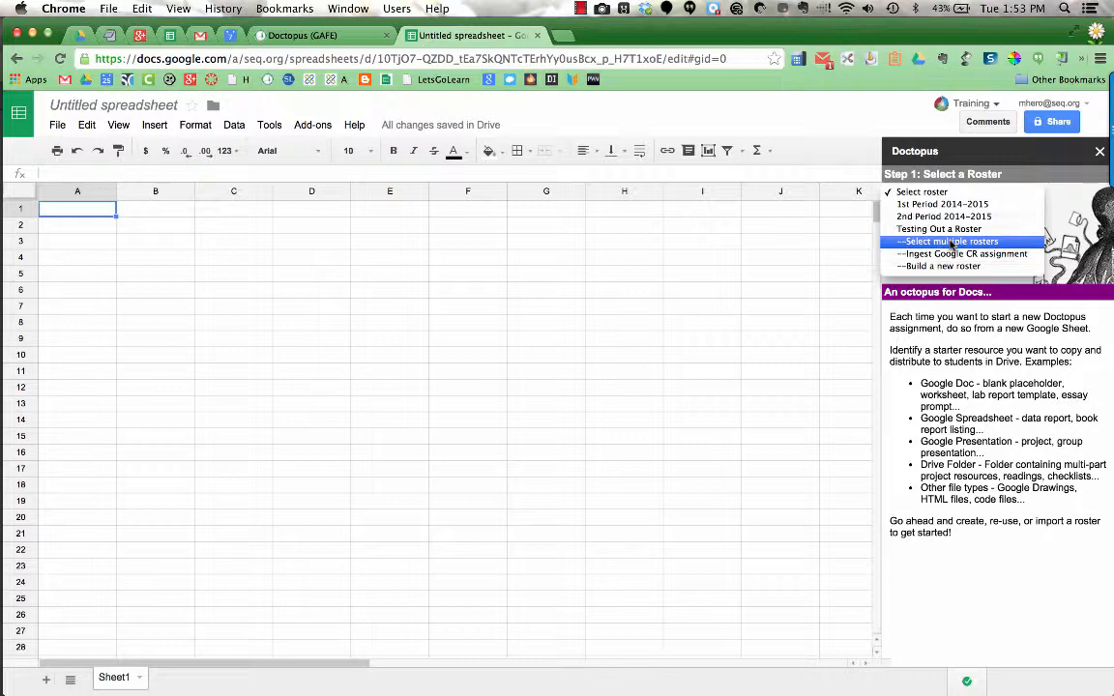
click(953, 242)
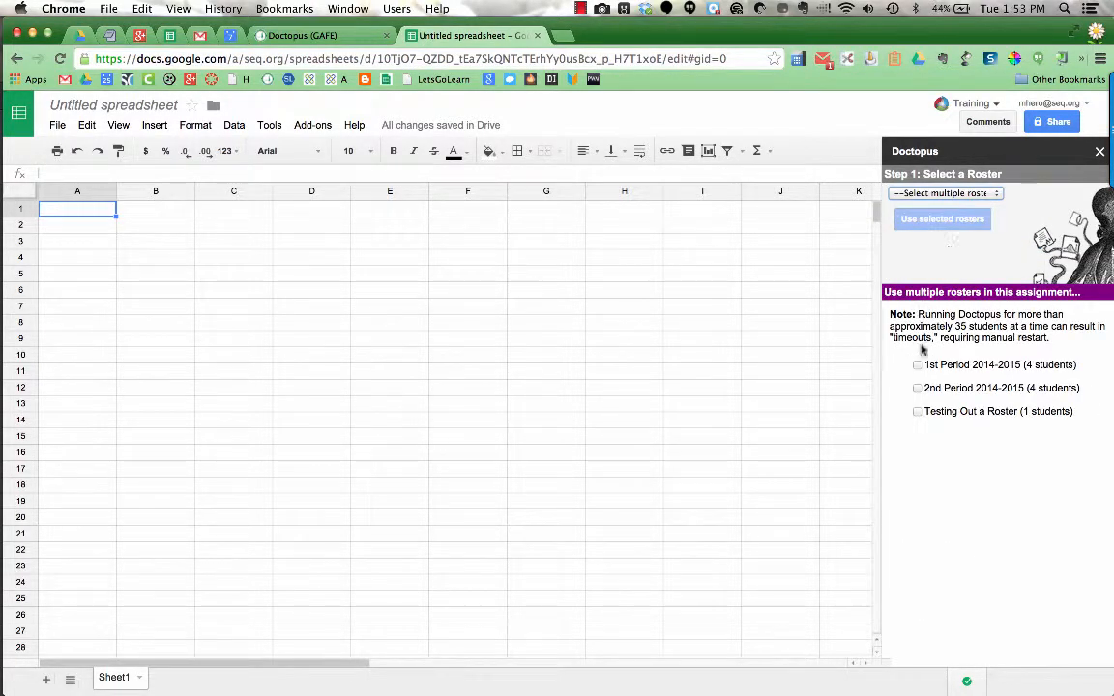
click(918, 366)
click(919, 388)
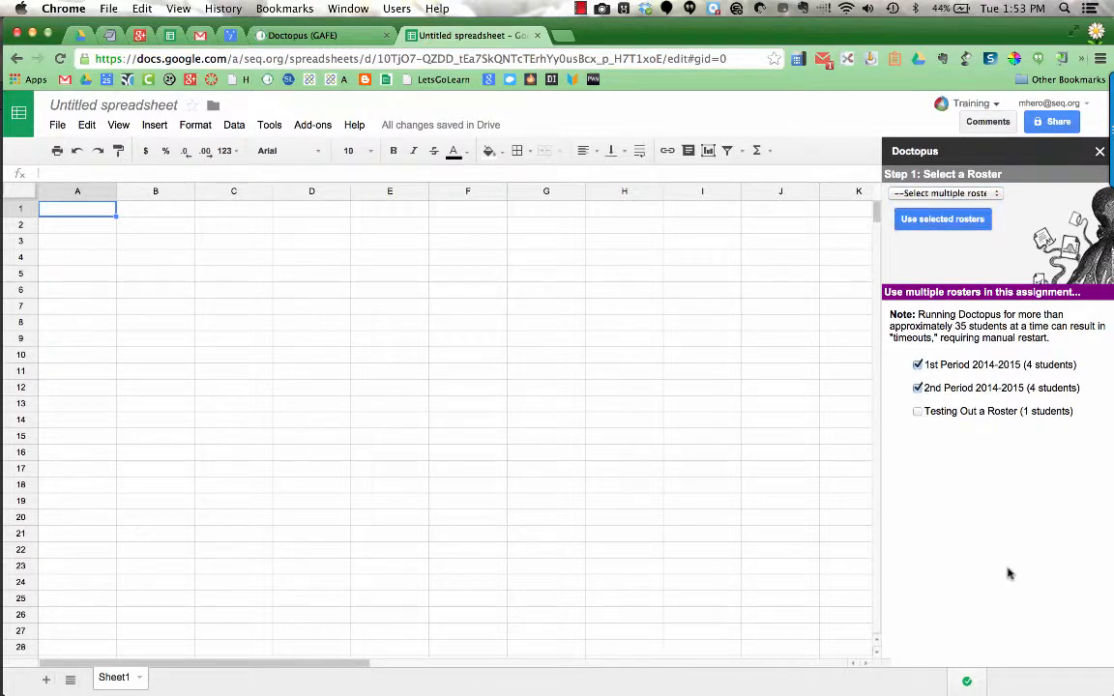
click(957, 228)
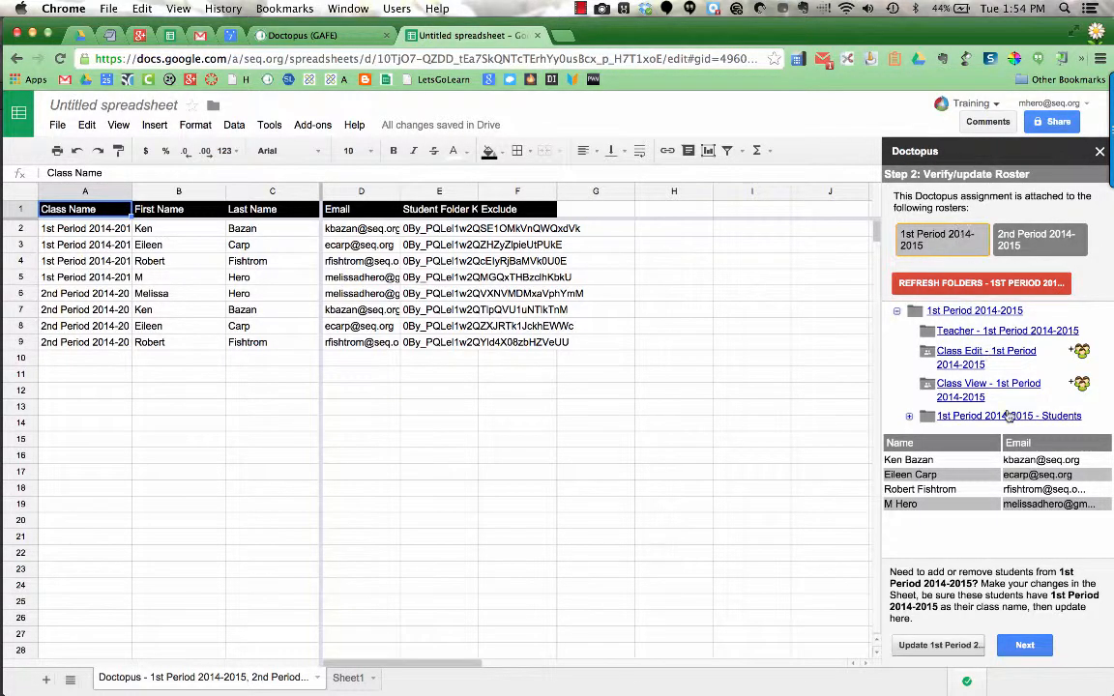
click(1026, 648)
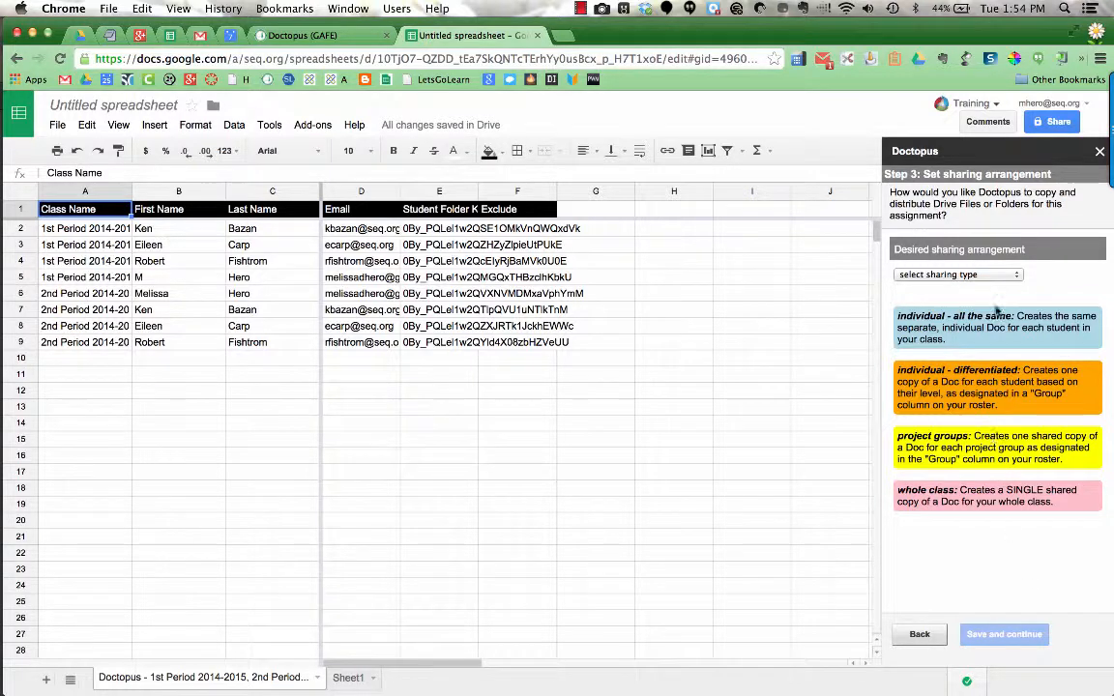
Set the desired sharing arrangement to project groups and save it, keeping the default access levels
click(985, 277)
click(873, 285)
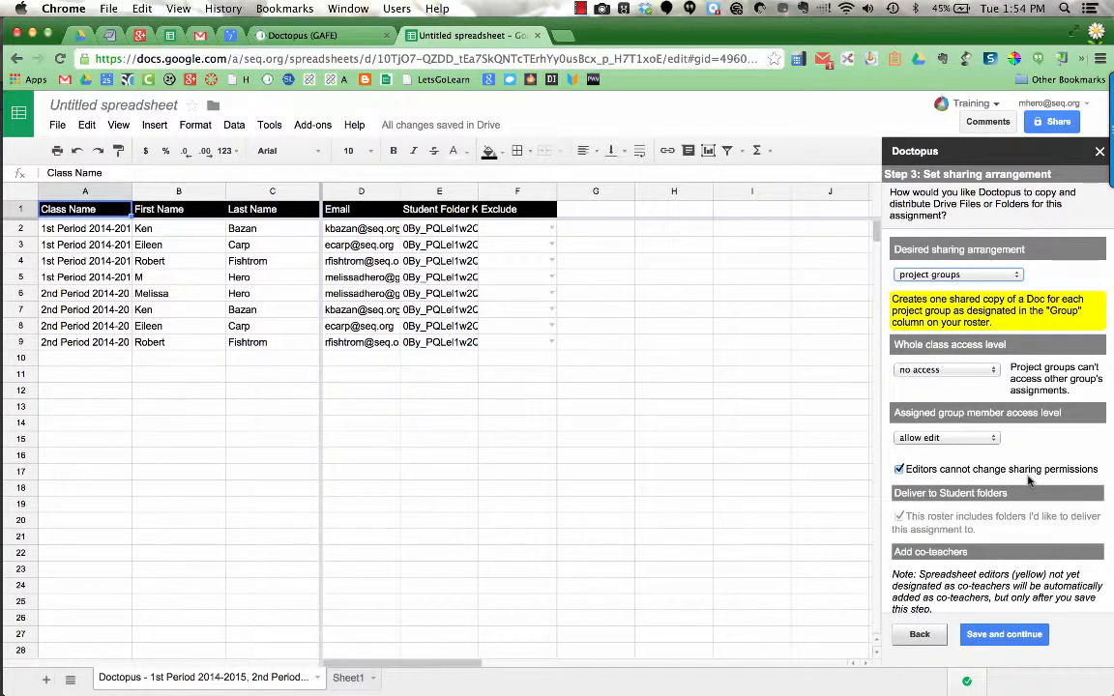
scroll(1015, 522, down, 3)
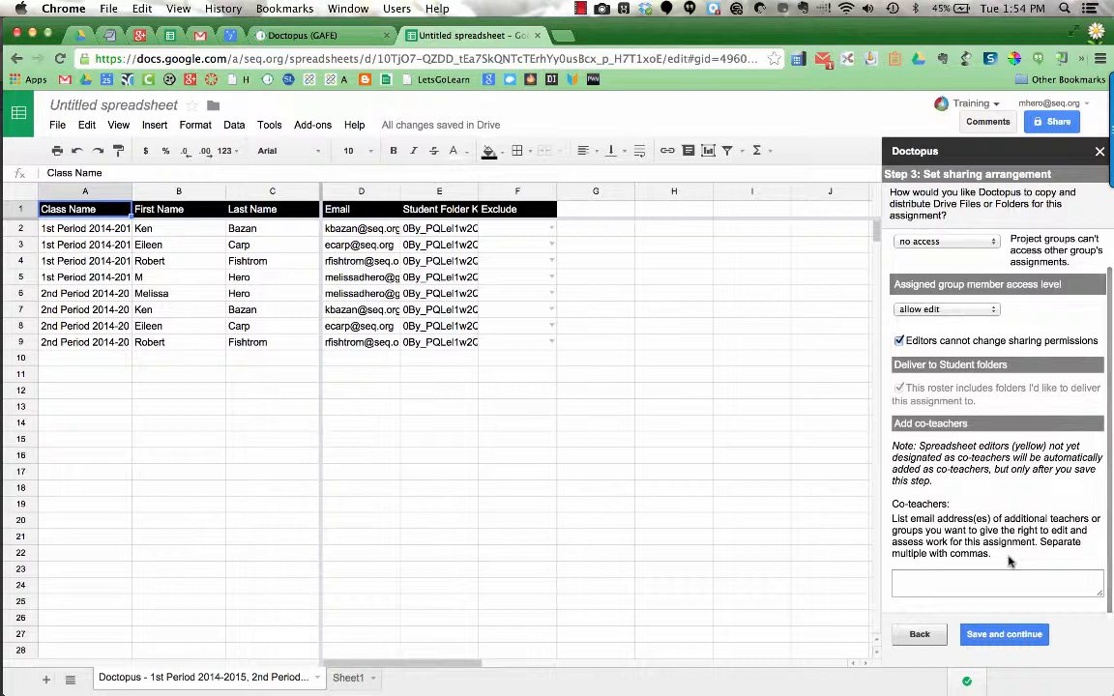
click(1000, 636)
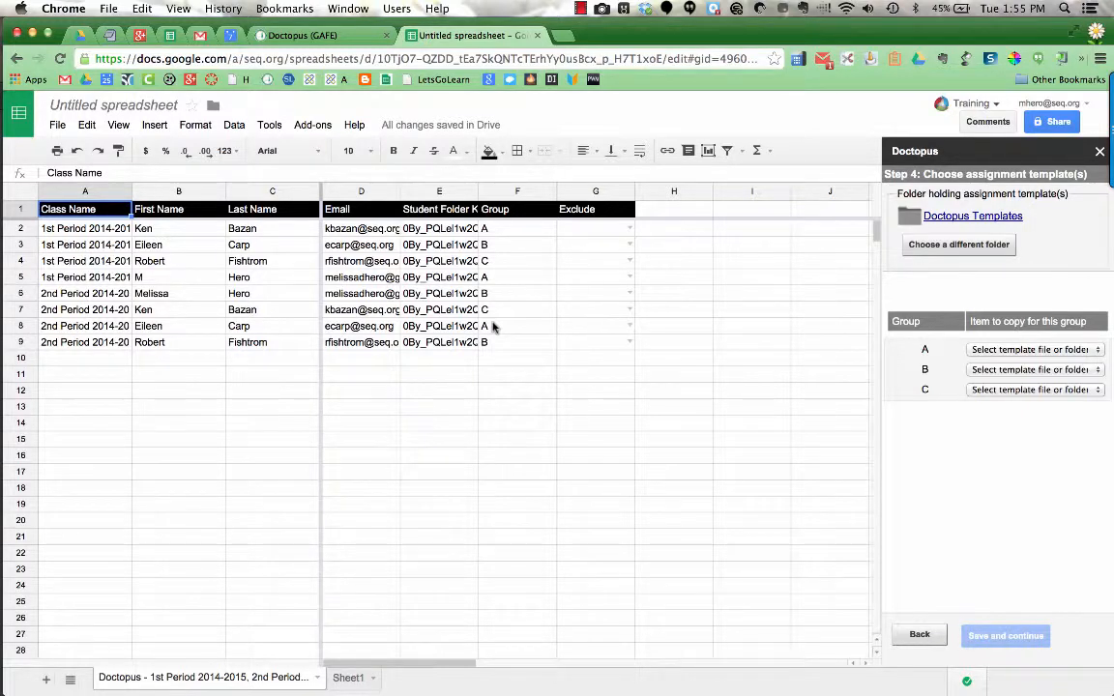
Fill the Group column in pairs: A in F3, B in F4:F5, C in F6:F7 and D in F8:F9
click(501, 247)
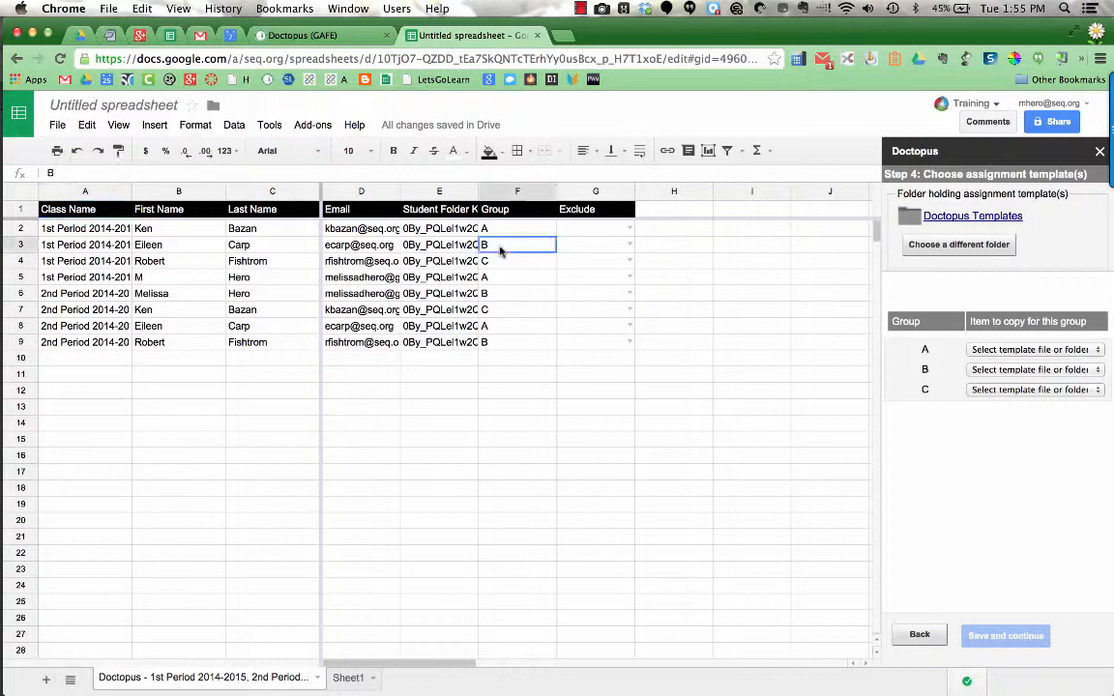
text(A)
key(Return)
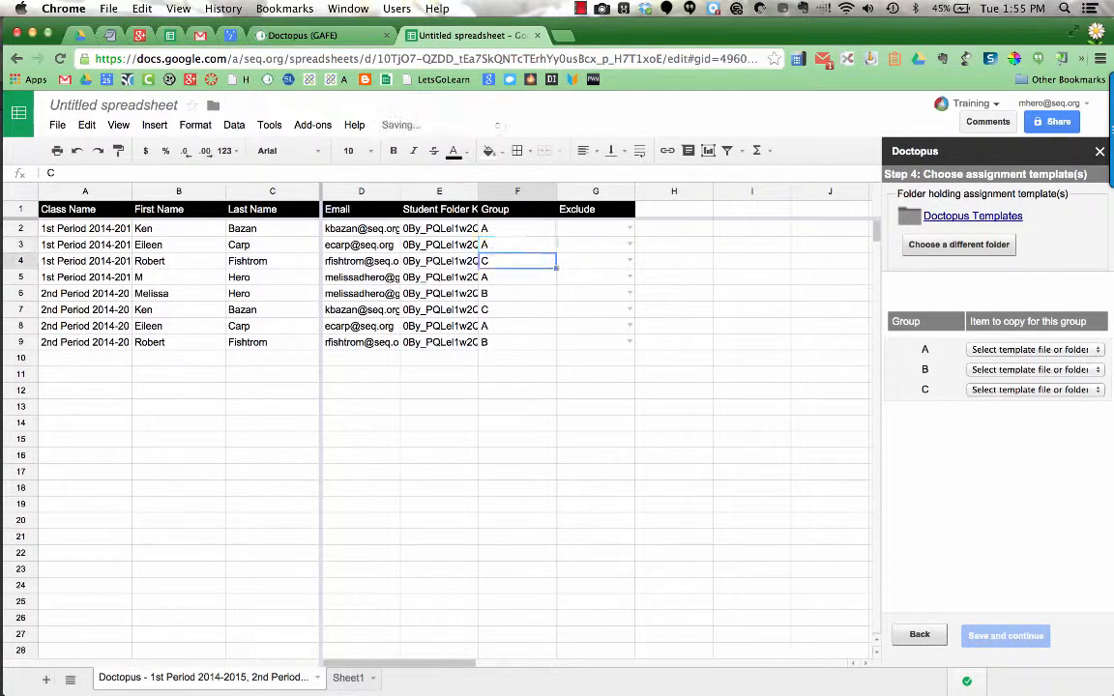
text(B)
key(Return)
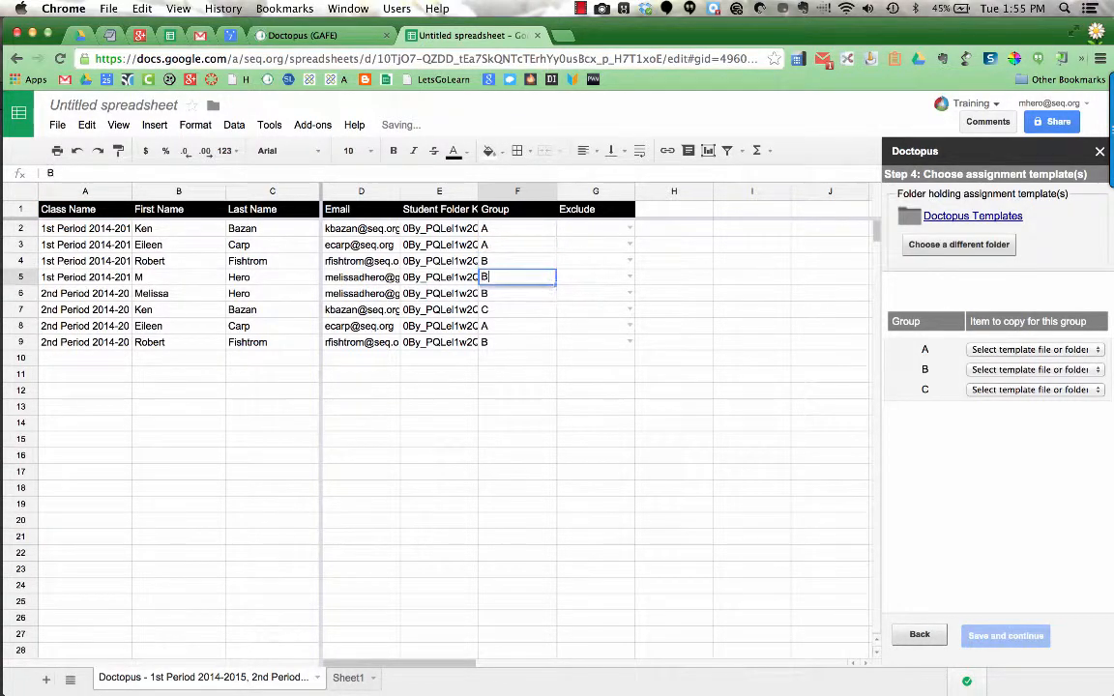
text(B)
key(Return)
text(C)
key(Return)
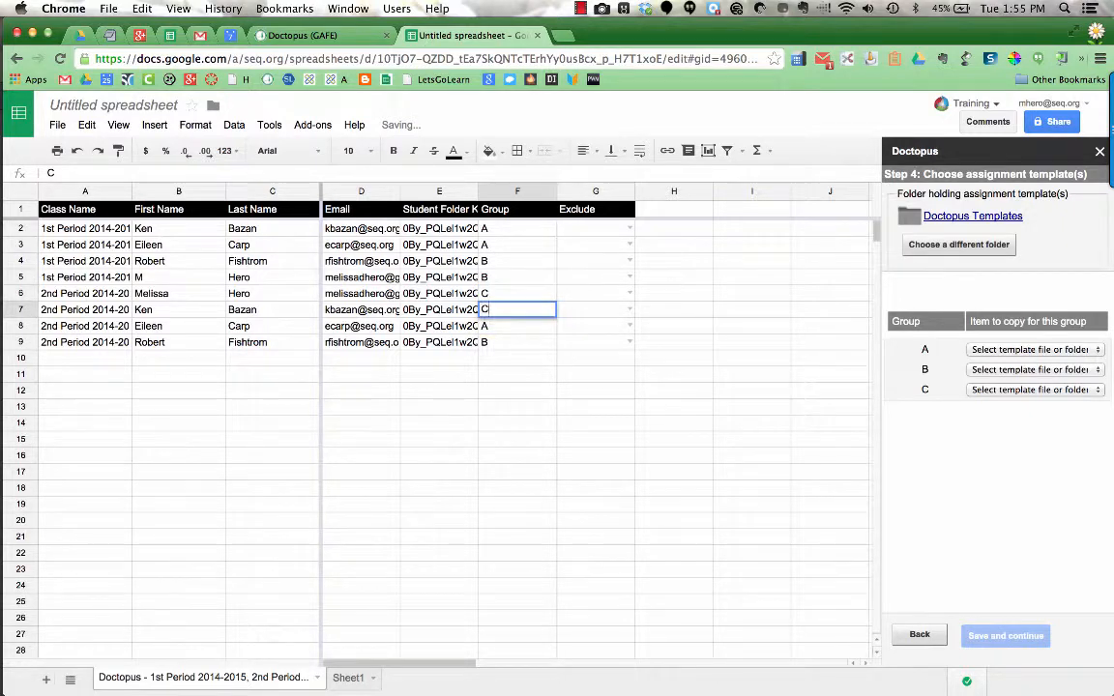
key(Return)
text(D)
key(Return)
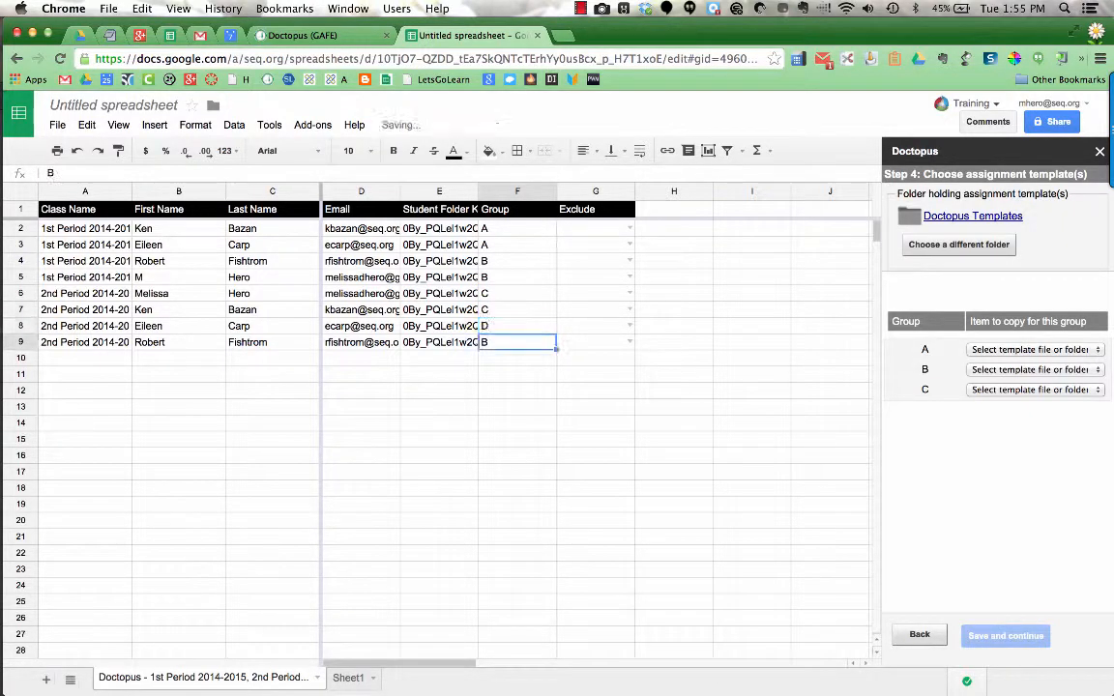
text(D)
key(Return)
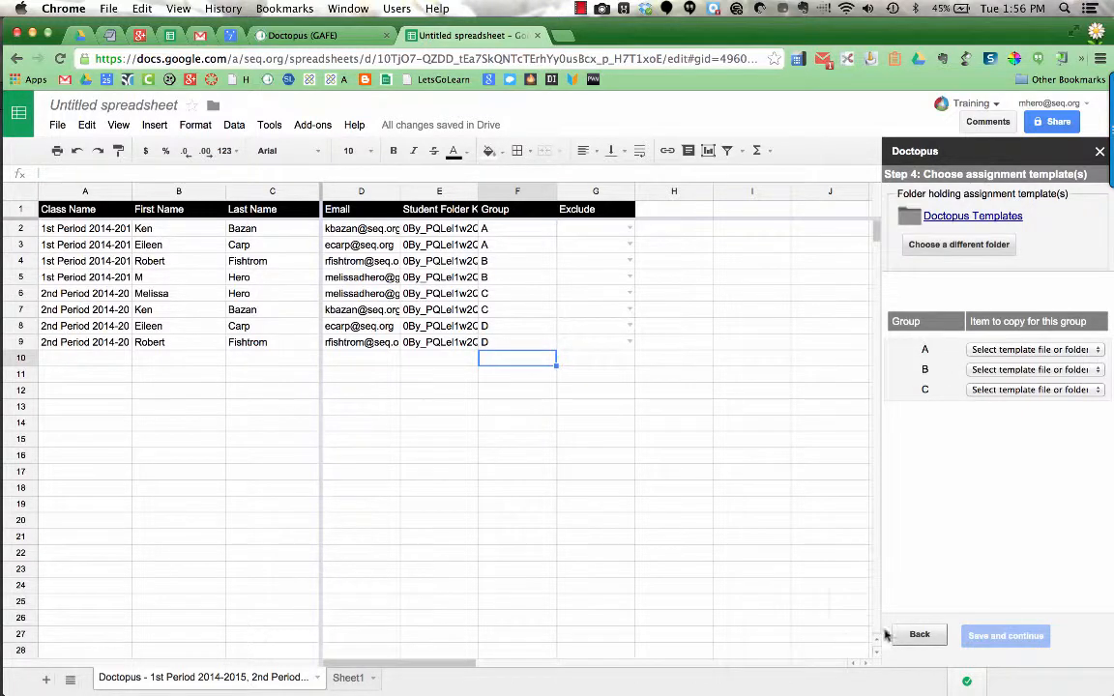
Re-save the sharing arrangement to refresh the groups, then assign the Essay #3 Prompt document to groups A, B, C and D and save
click(916, 635)
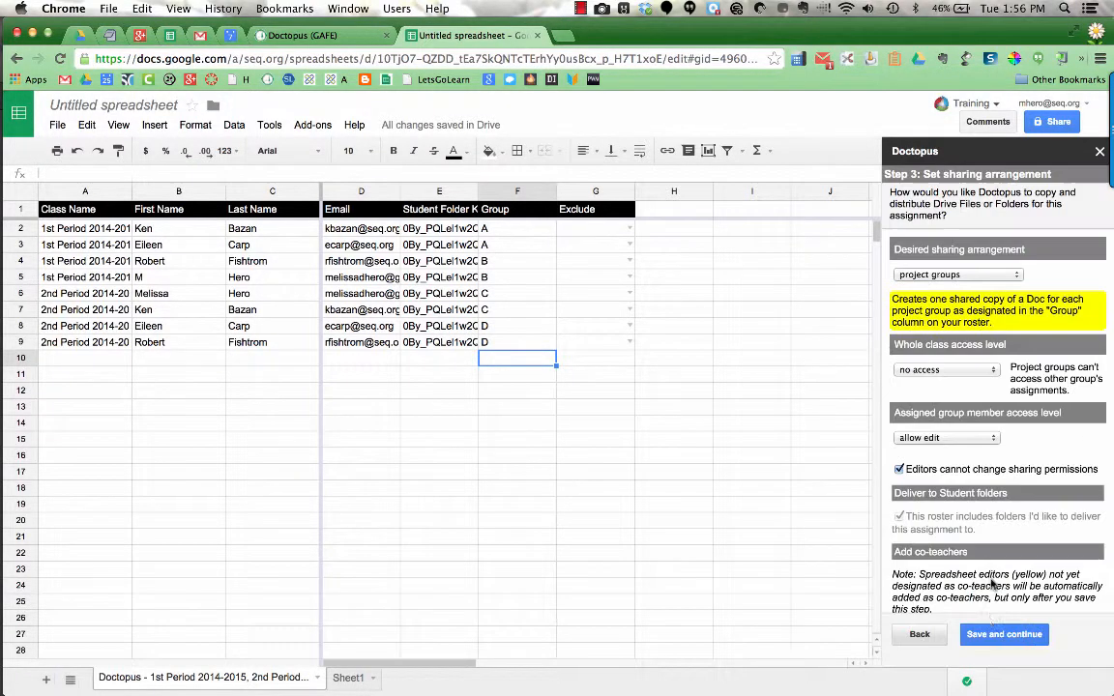
click(1003, 635)
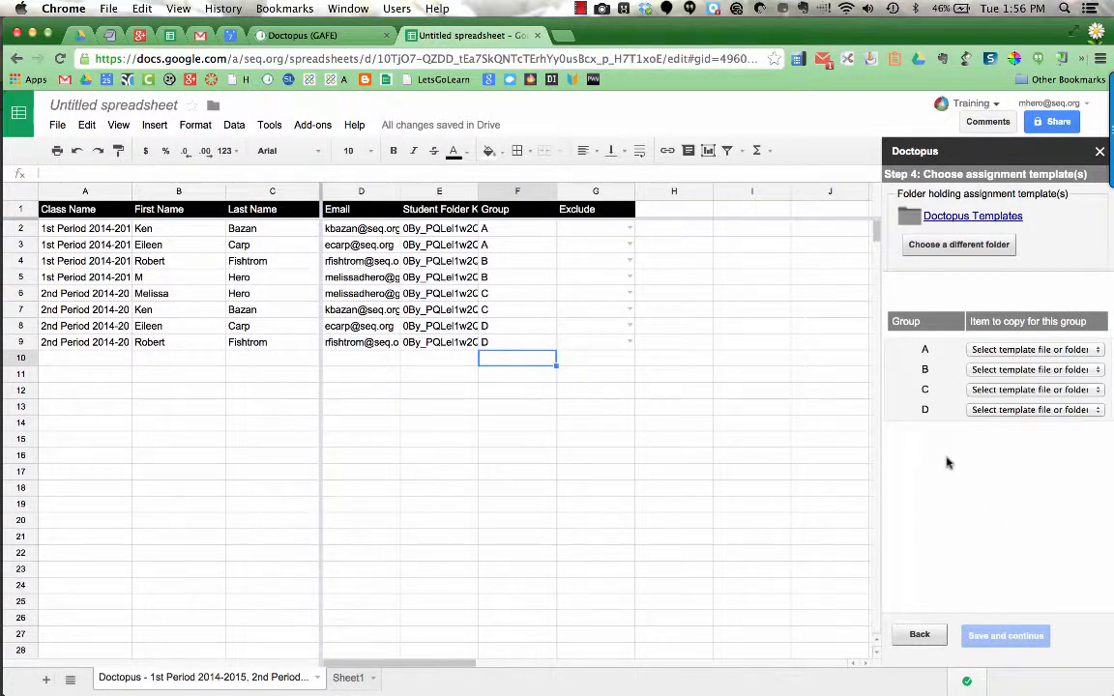
click(996, 350)
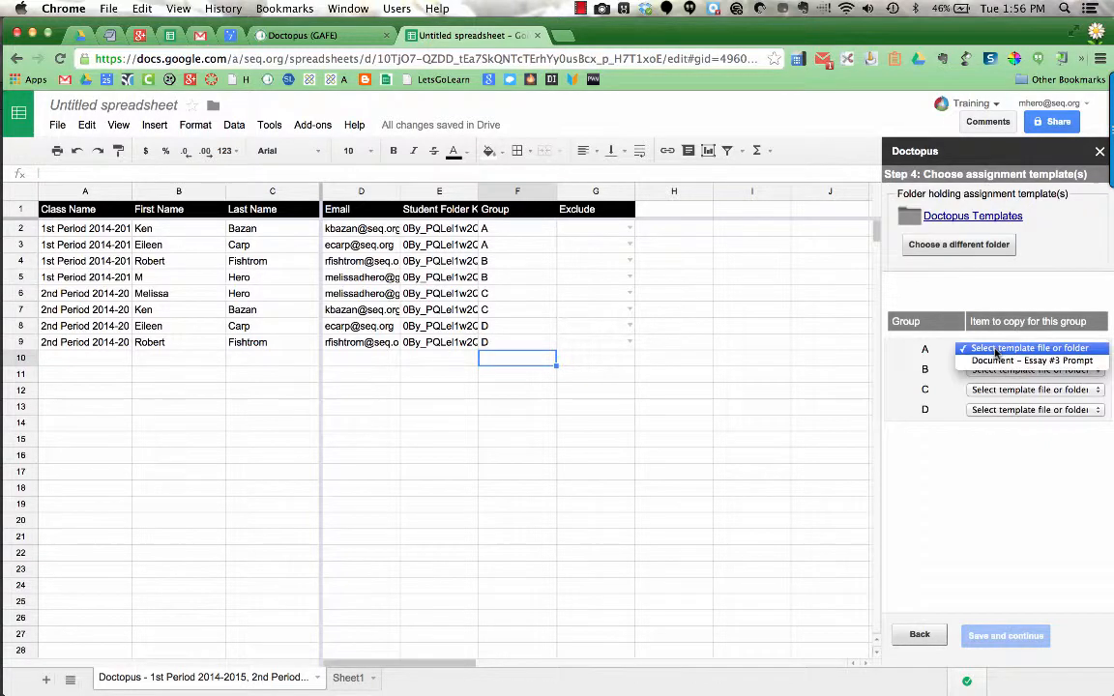
click(1000, 361)
click(1000, 370)
click(1001, 383)
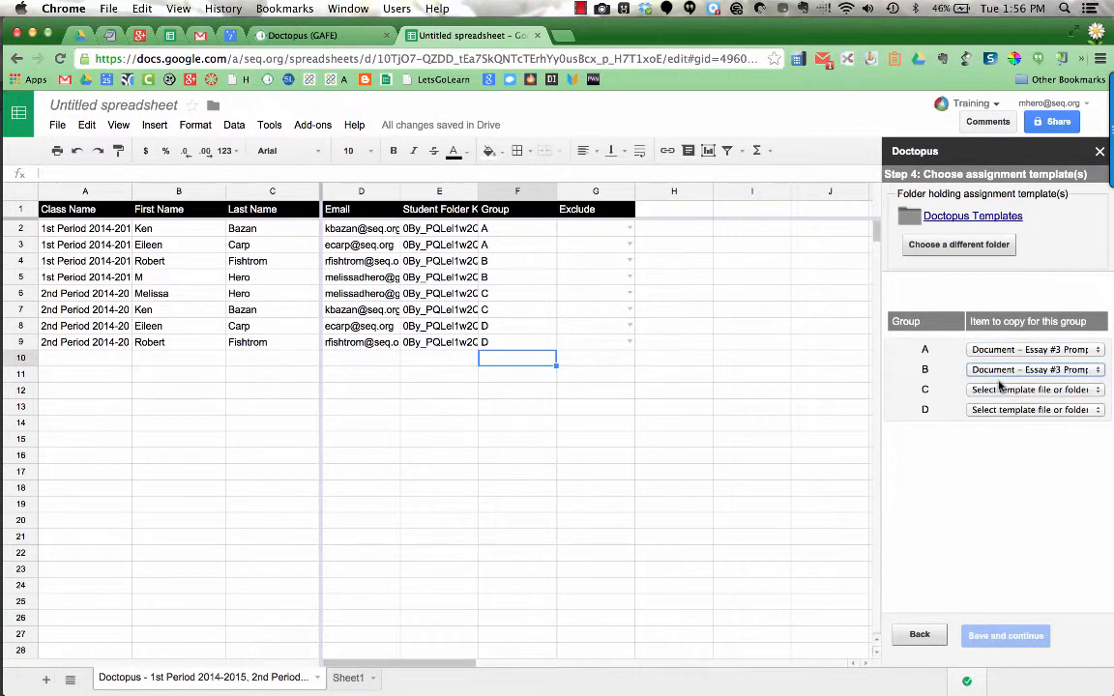
click(1001, 389)
click(1001, 398)
click(1006, 410)
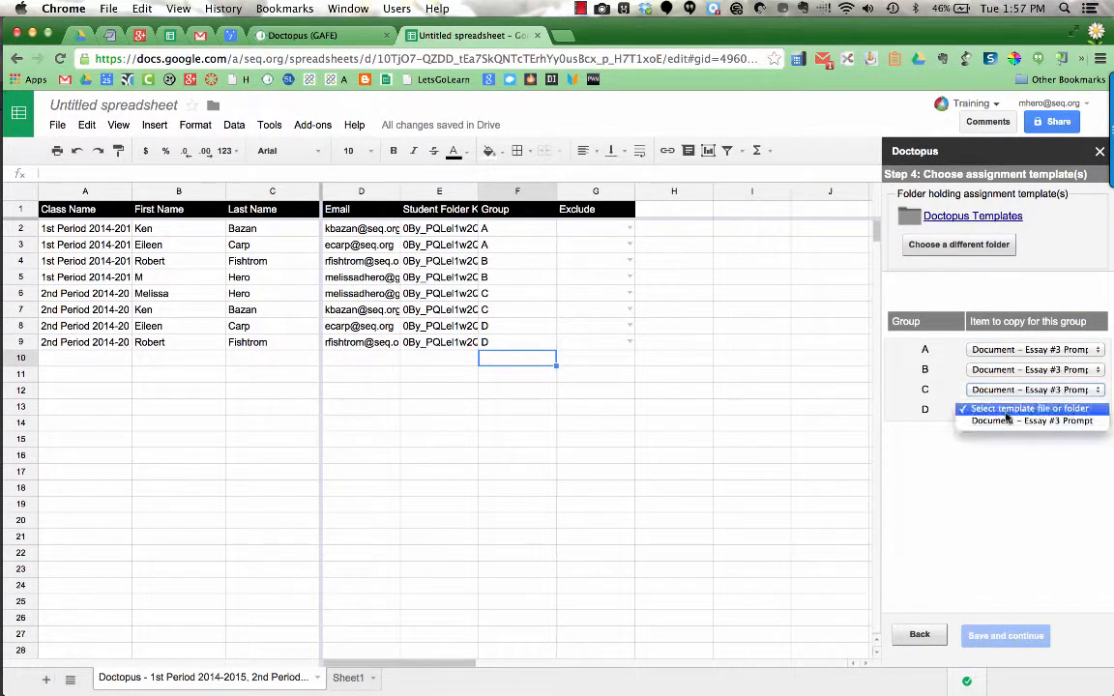
click(1005, 422)
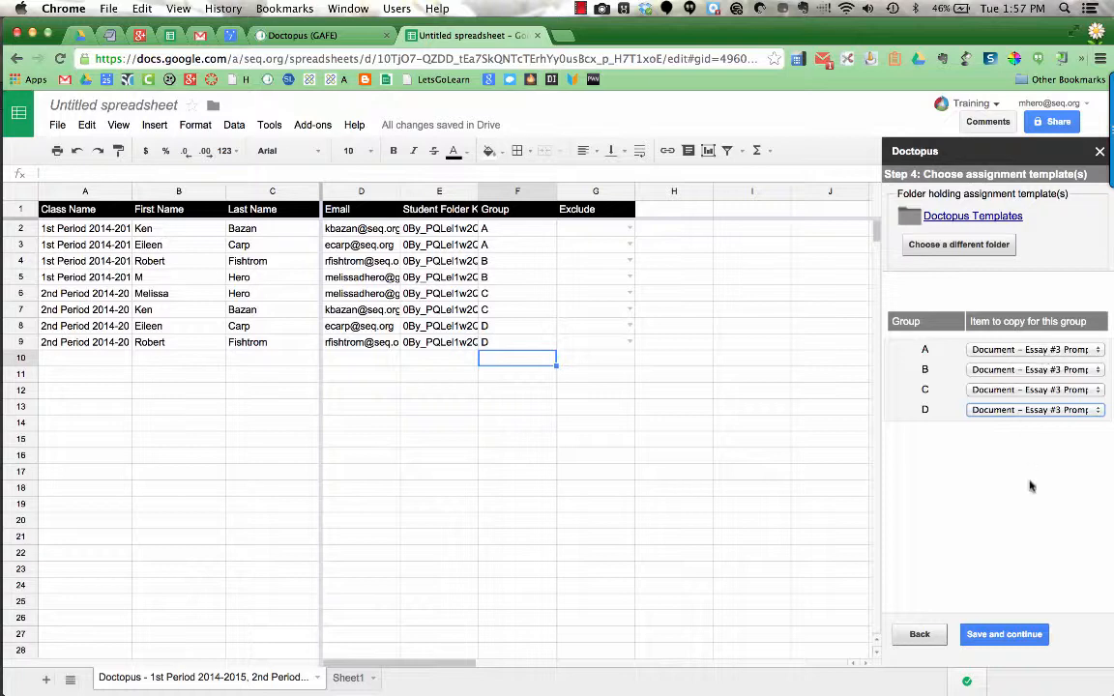
click(996, 636)
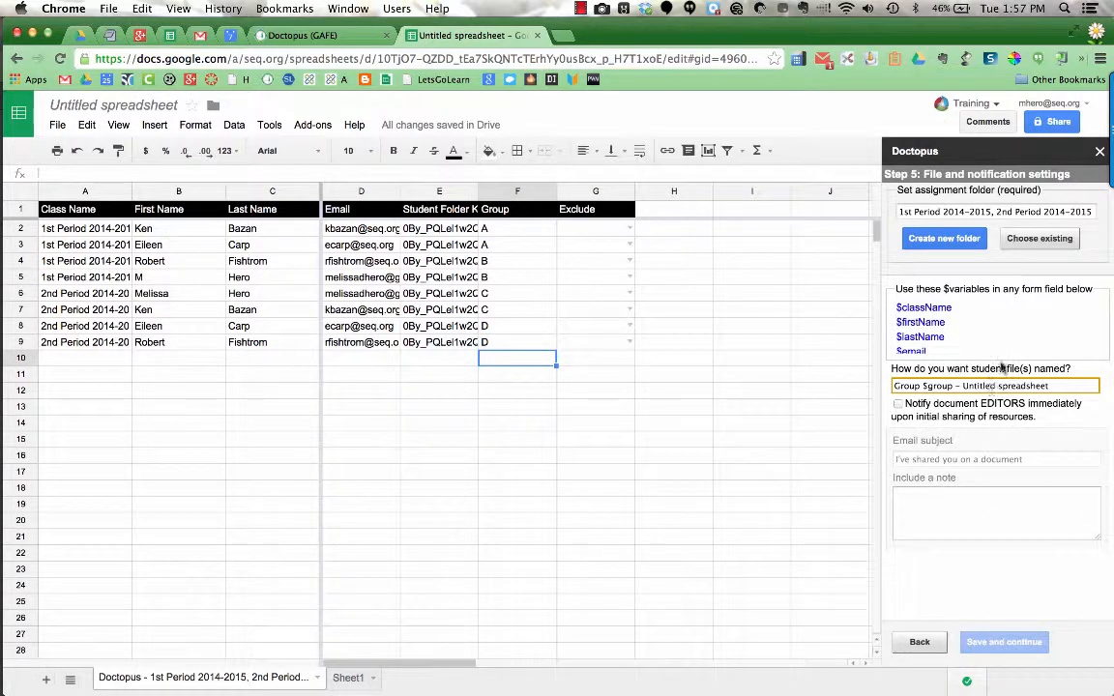
Create a new assignment folder named Group Project
mouse_move(1009, 205)
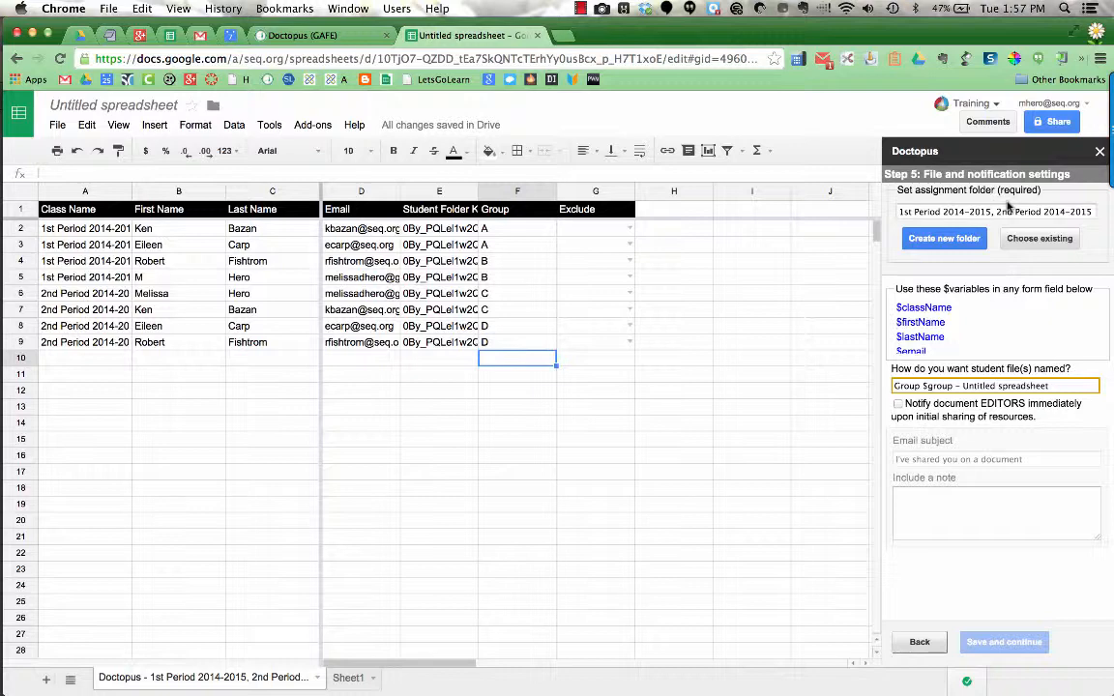
triple_click(1008, 209)
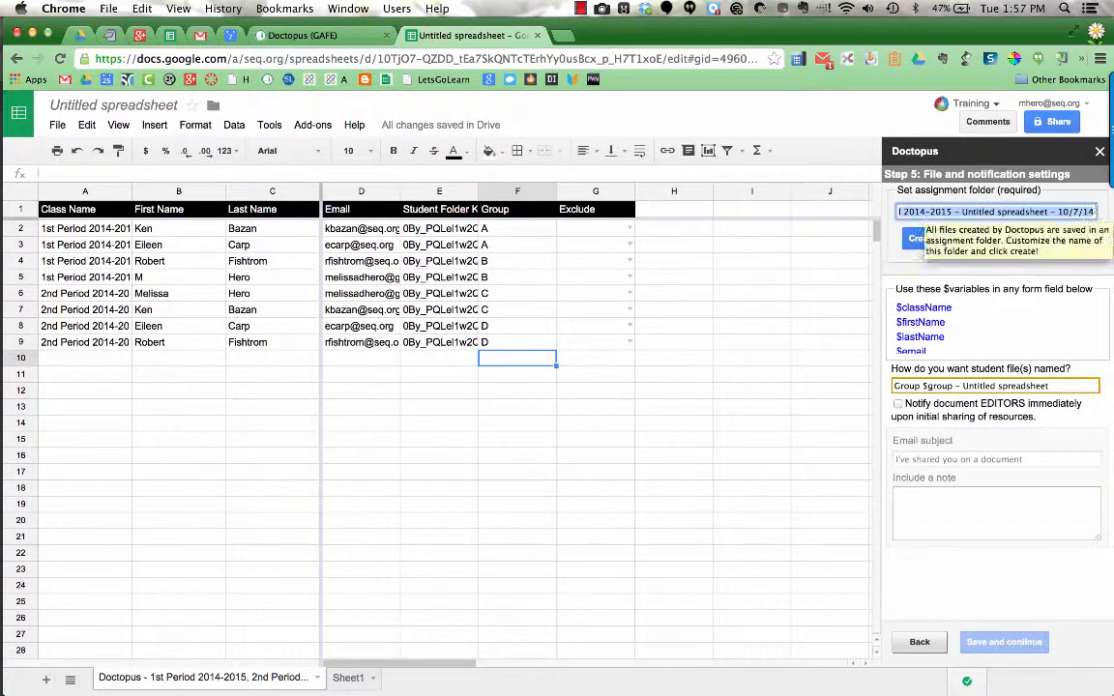
text(Group Project)
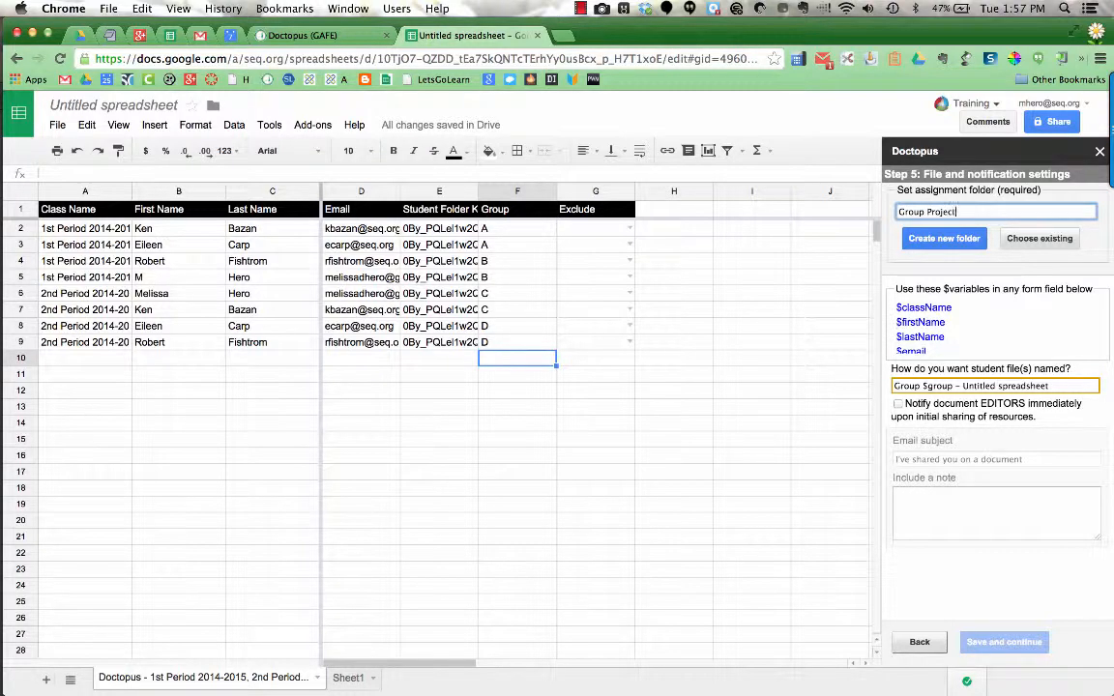
click(956, 239)
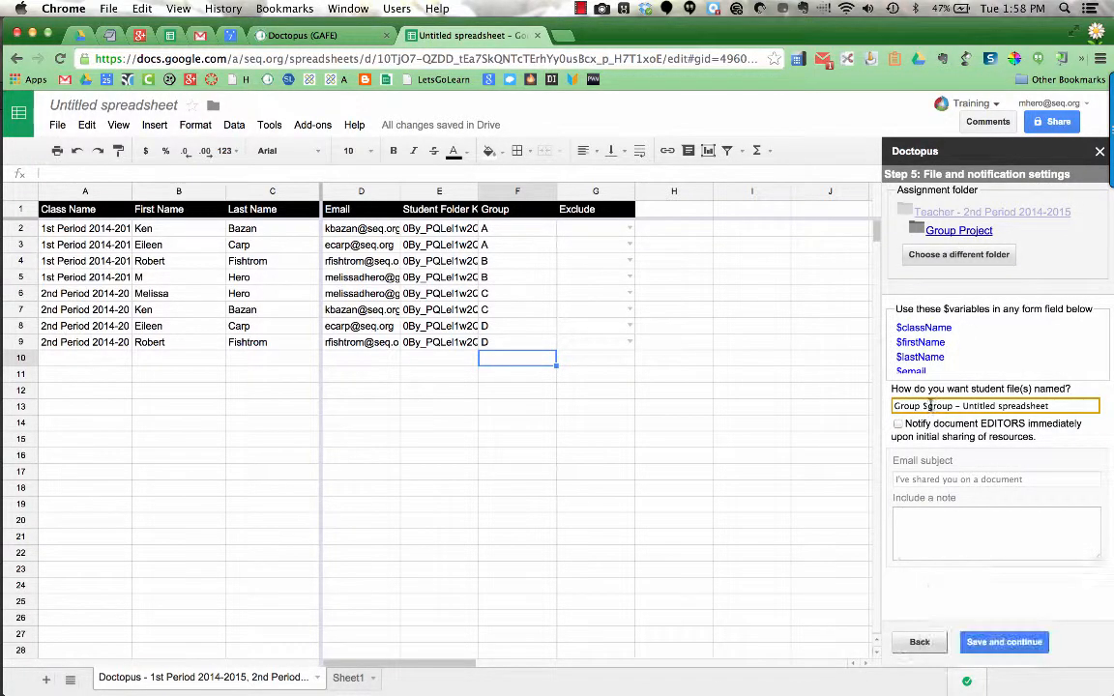
Review the available name variables and set the student file name to "Group $group - Biology Project"
drag(922, 406, 950, 405)
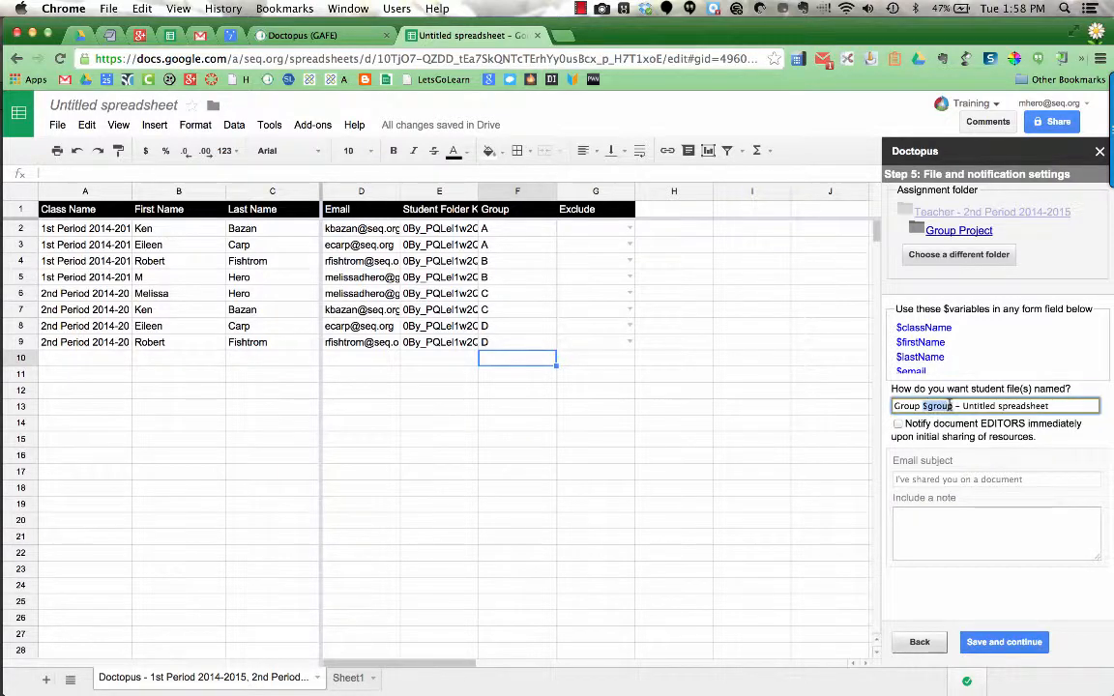
scroll(933, 354, down, 4)
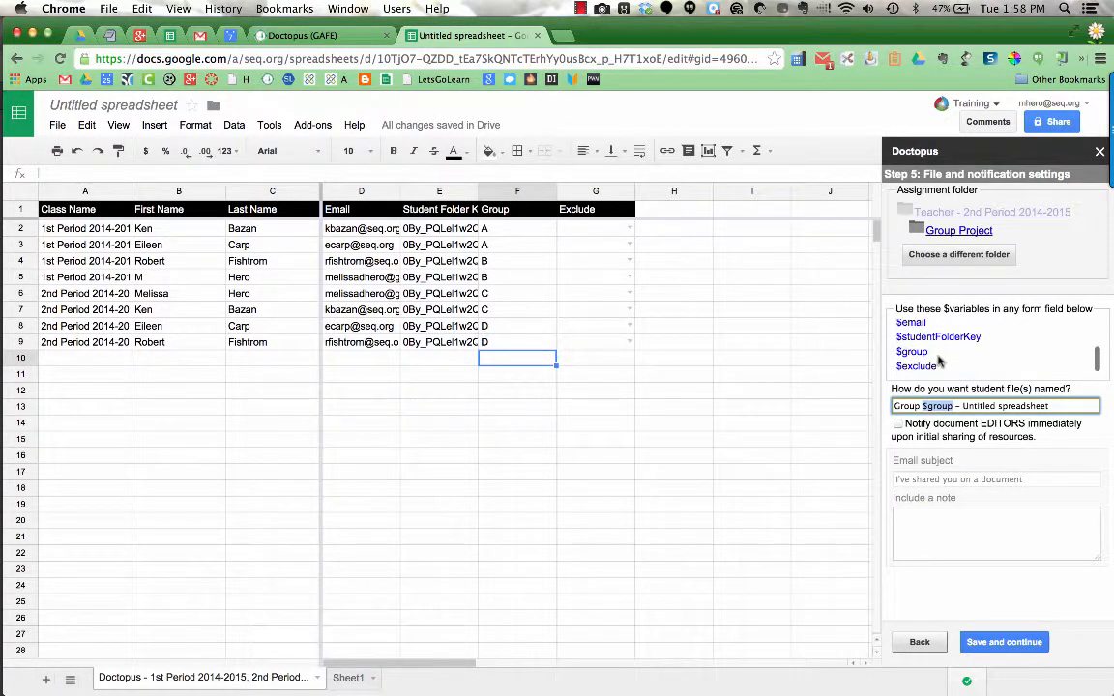
scroll(938, 355, up, 4)
scroll(938, 354, down, 4)
scroll(937, 354, up, 4)
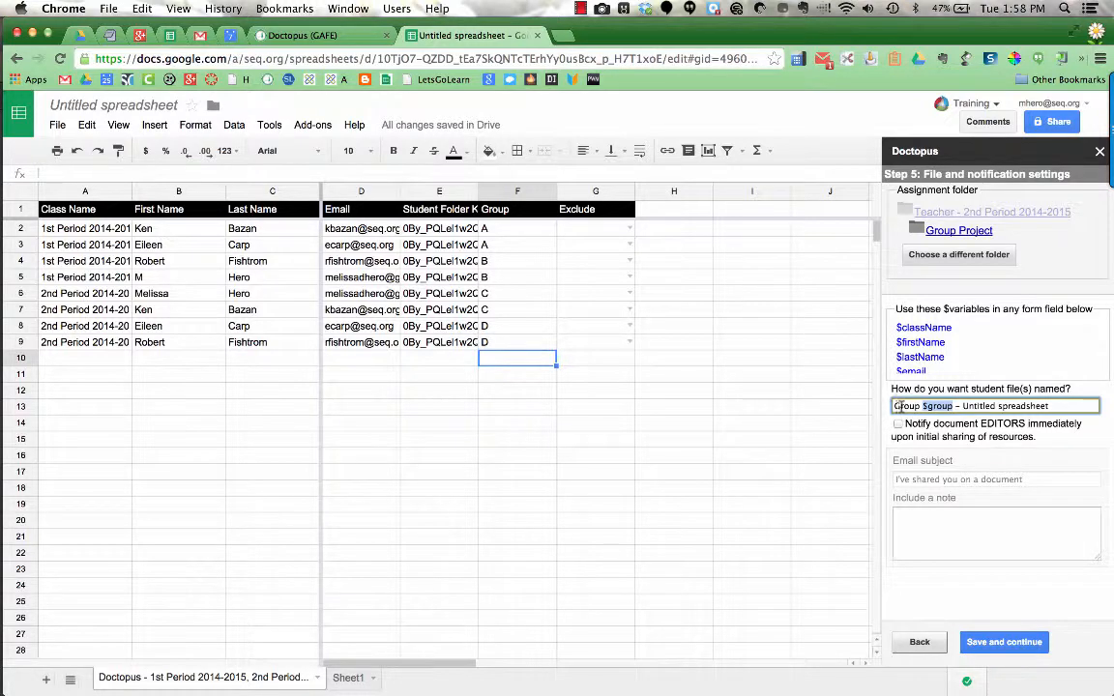
click(963, 406)
drag(962, 406, 1051, 406)
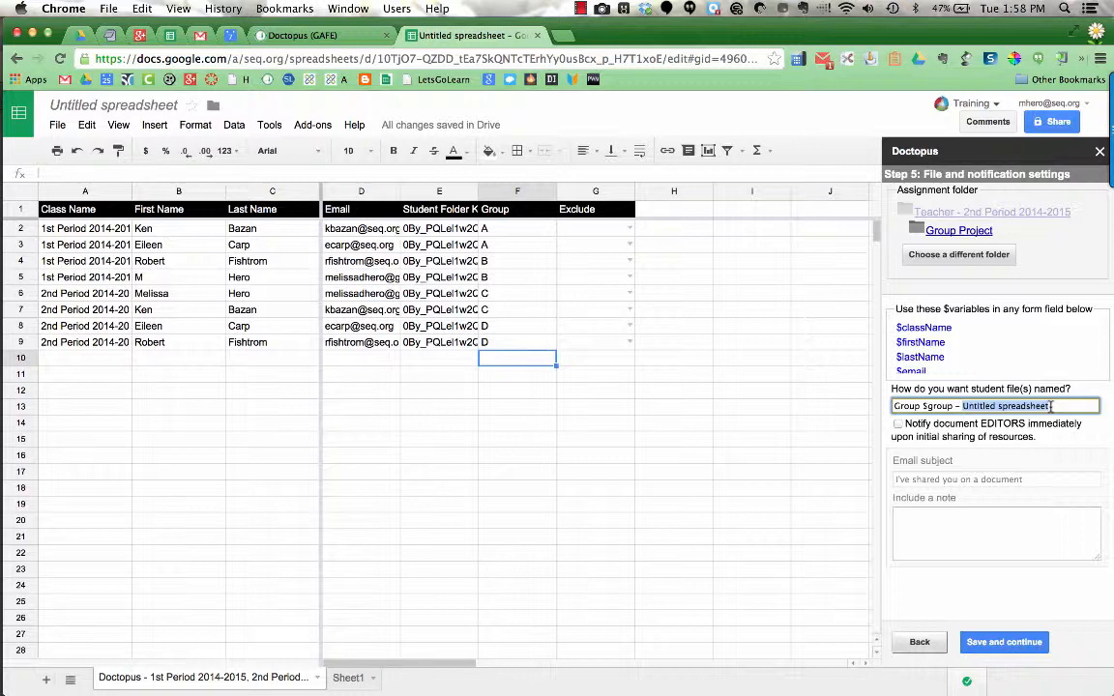
text(Biology)
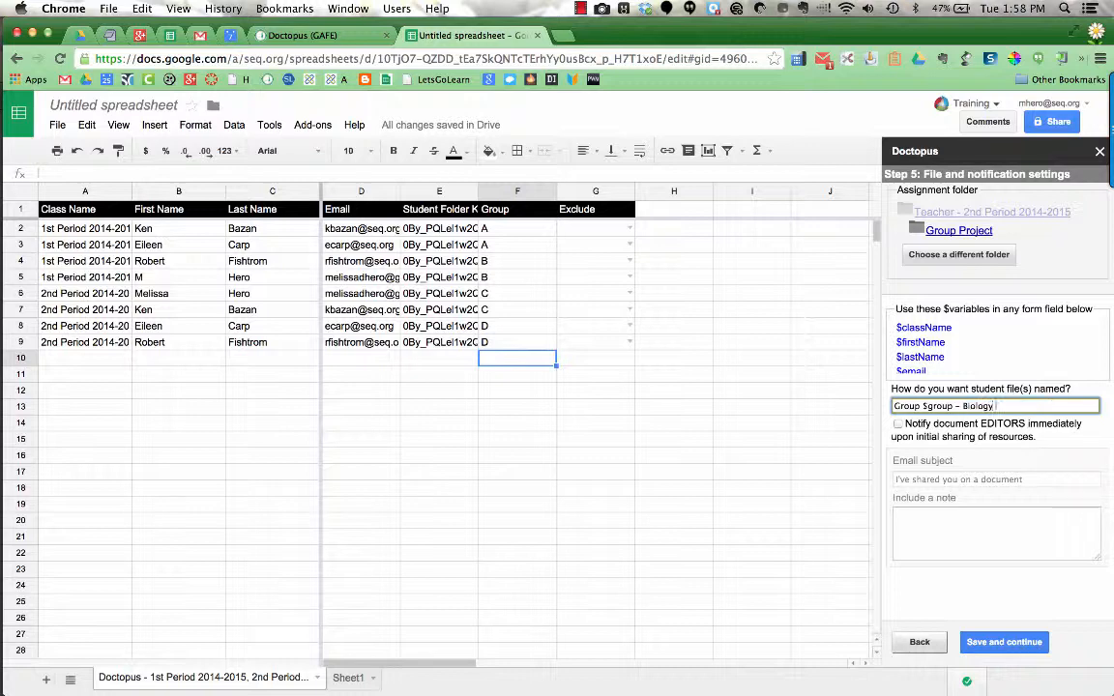
text( Project)
Enable immediate notification of document editors and set the email subject to "Project"
click(898, 423)
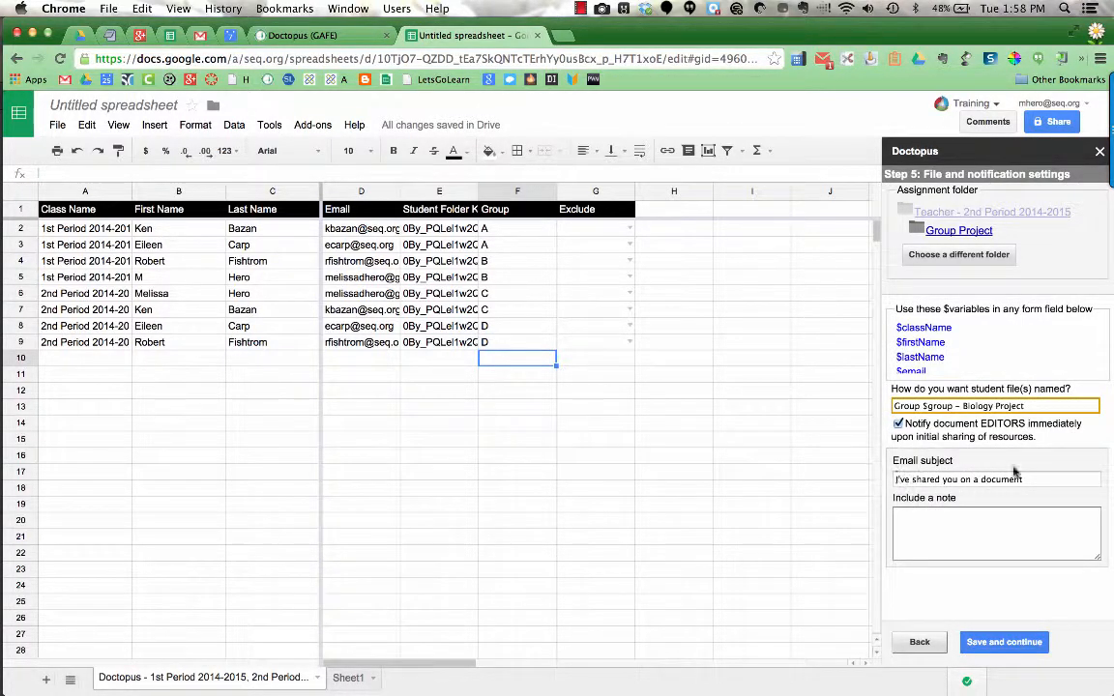
drag(1039, 478, 867, 474)
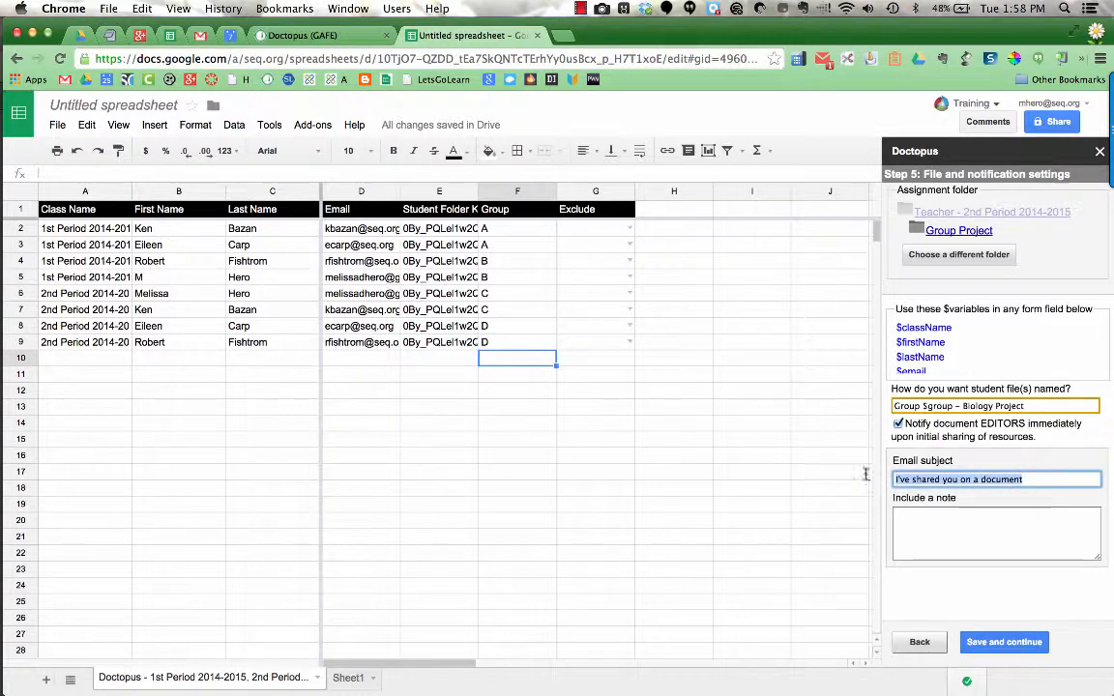
text(Project)
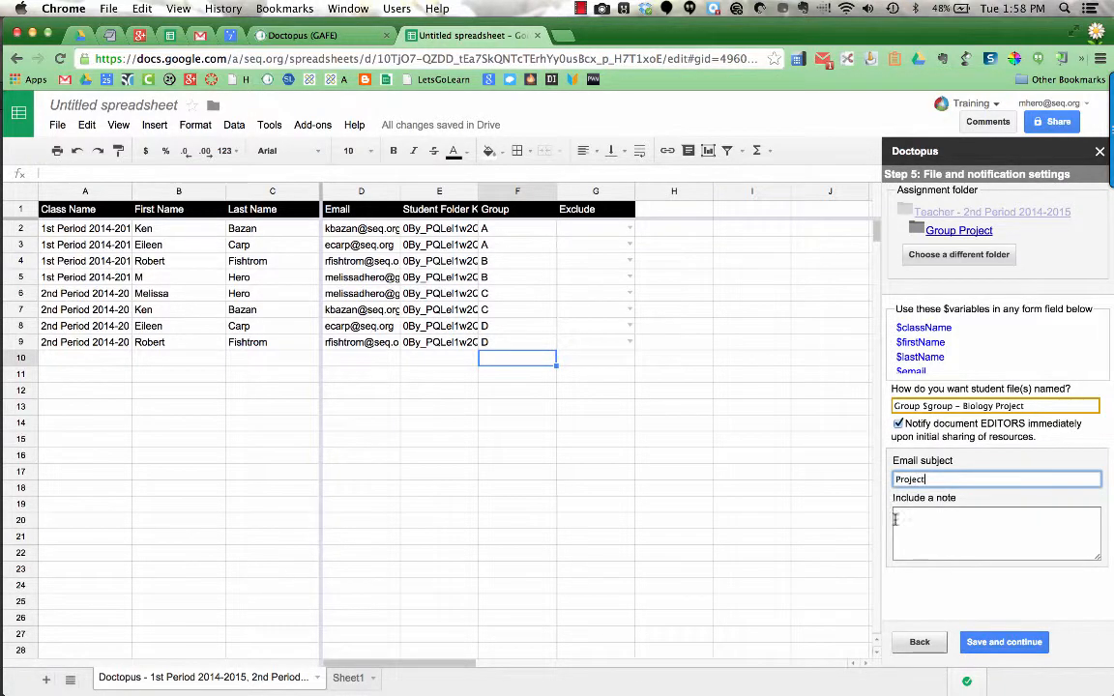
Add the note "Due next month." to the notification email and save the file and notification settings
click(895, 519)
text(Due )
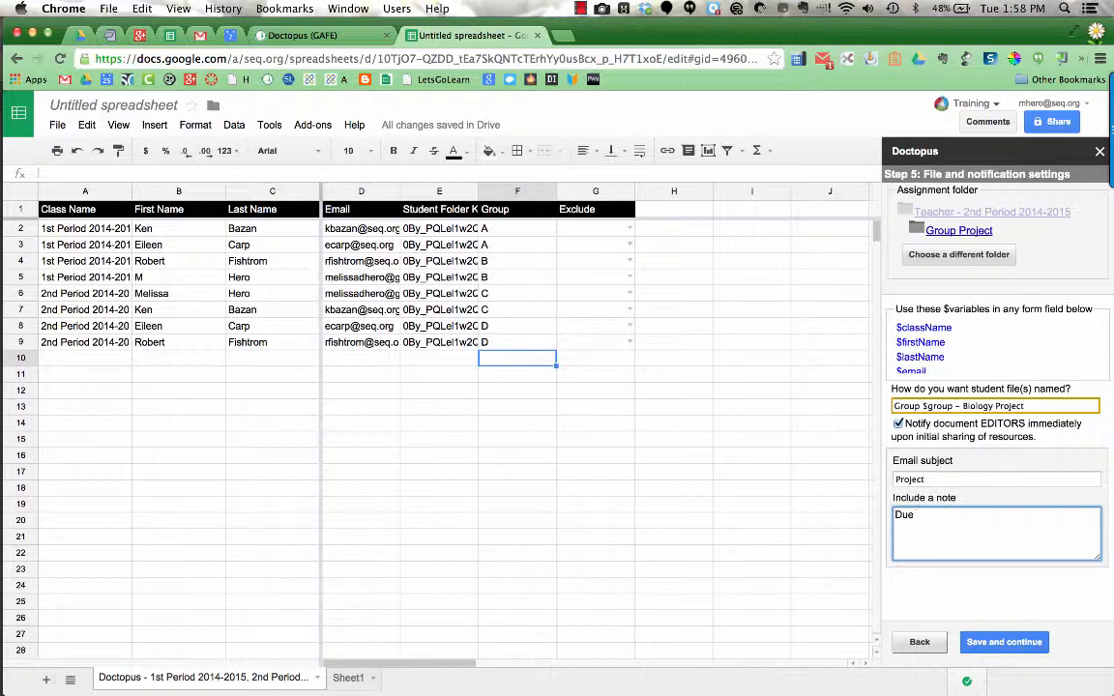
text(next month.)
click(1003, 642)
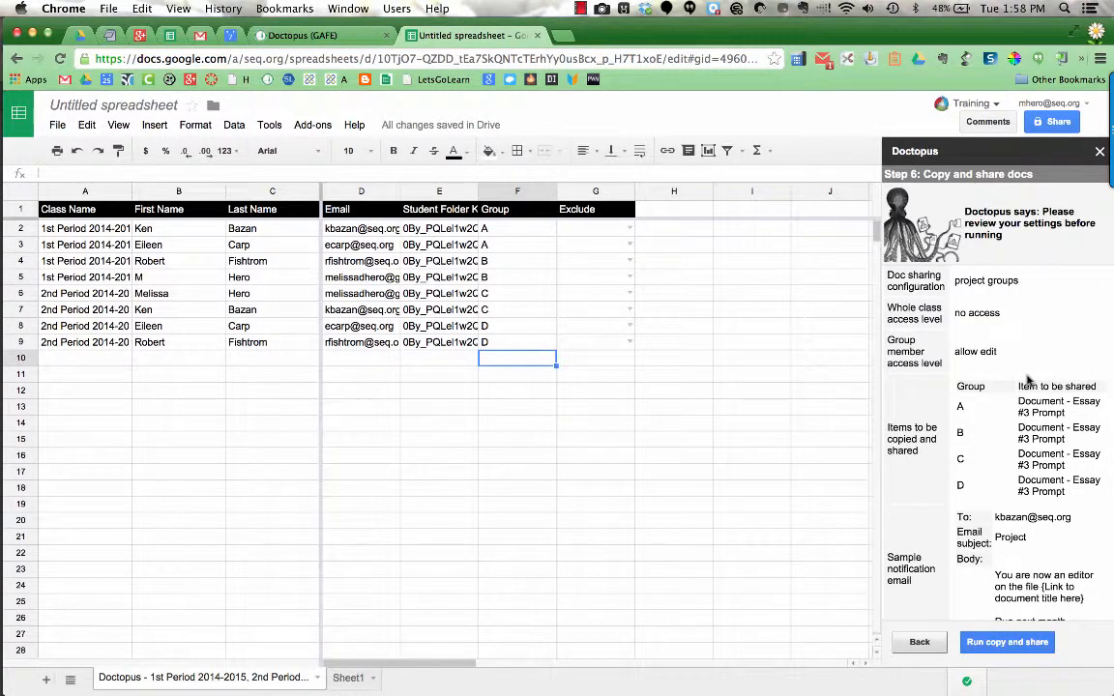
Review the assignment settings, run the copy and share of the group documents, and look over the columns added to the roster sheet
scroll(1028, 380, down, 1)
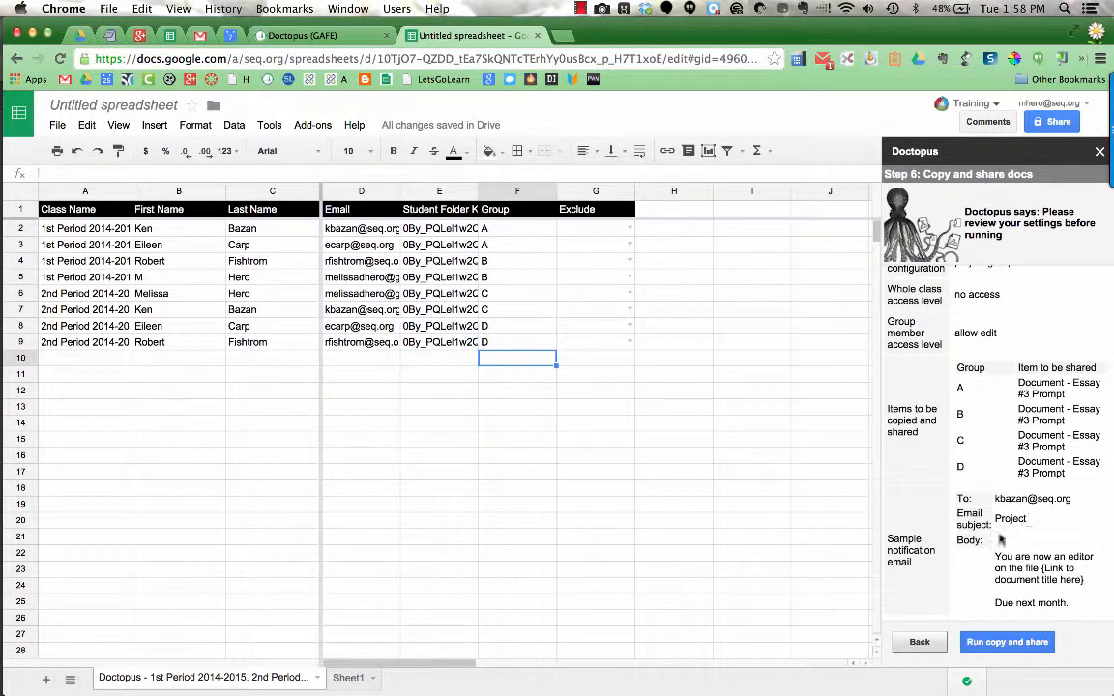
click(1003, 645)
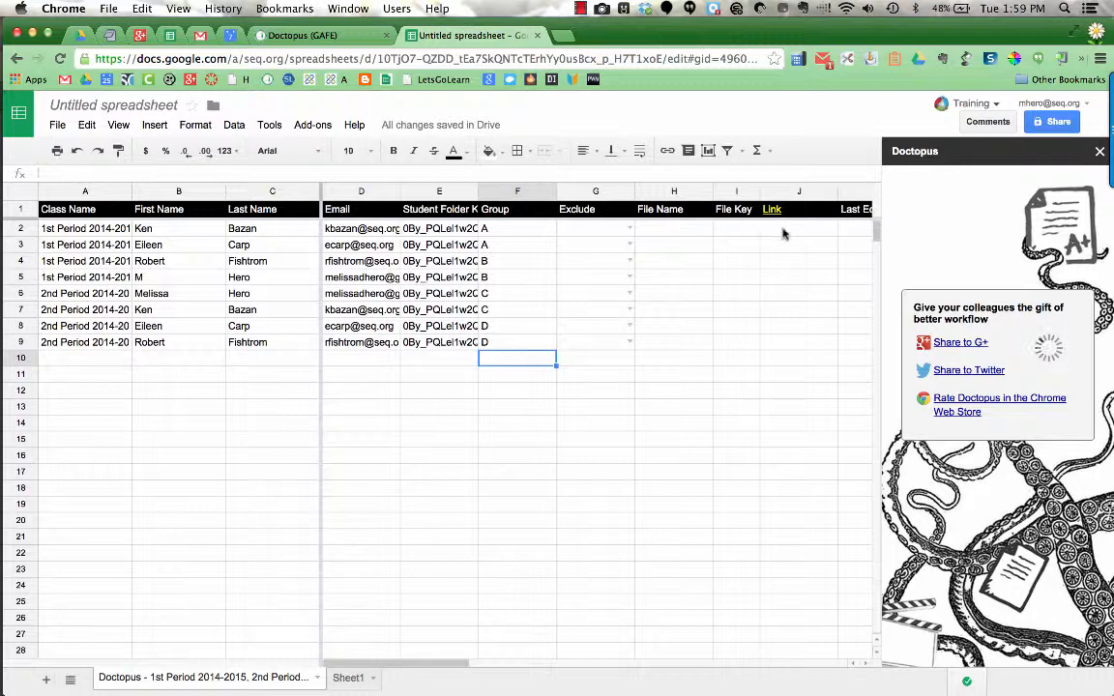
scroll(797, 258, right, 2)
scroll(796, 258, right, 4)
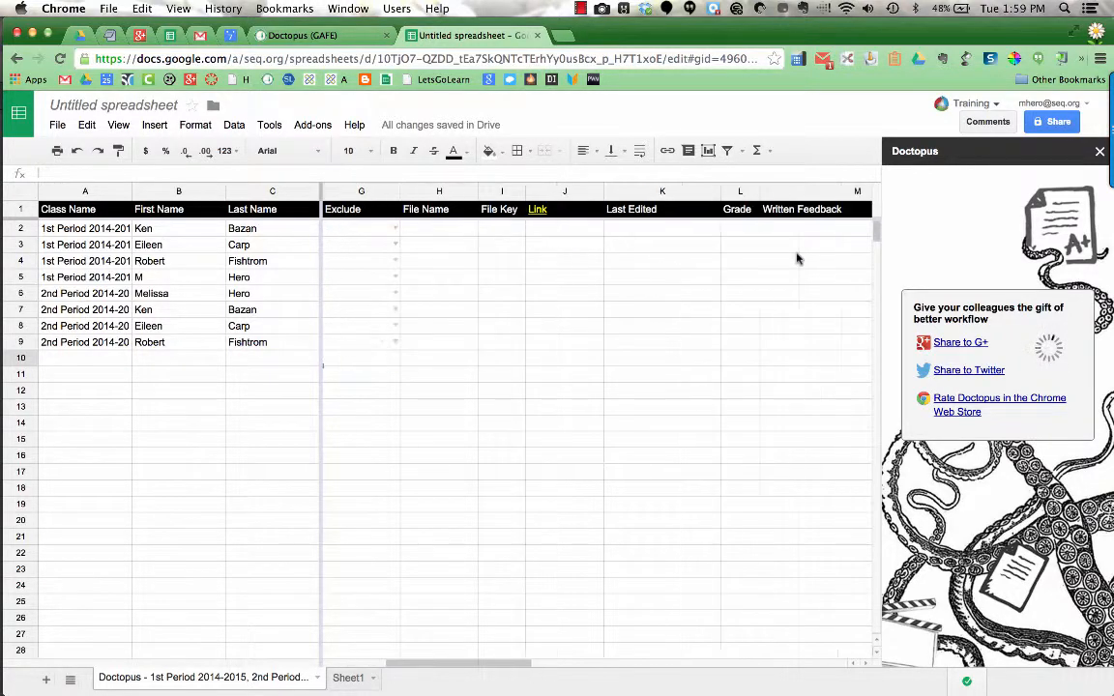
scroll(796, 258, left, 6)
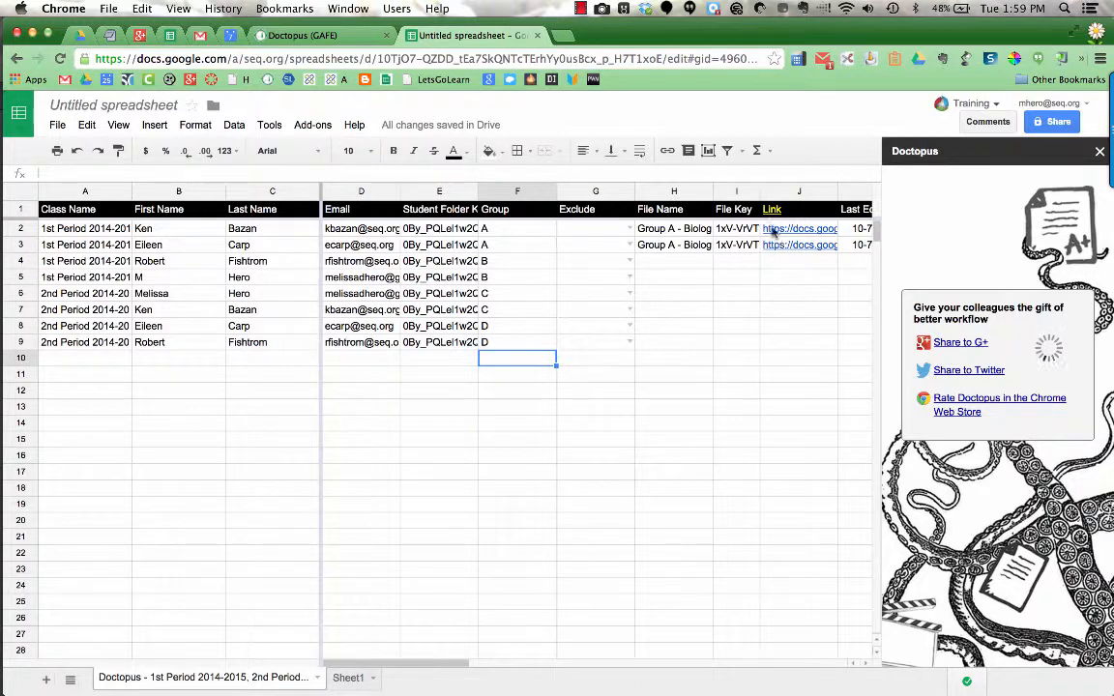
Widen the File Key column to compare the keys of group A's members, and narrow it again
drag(760, 190, 854, 190)
click(777, 343)
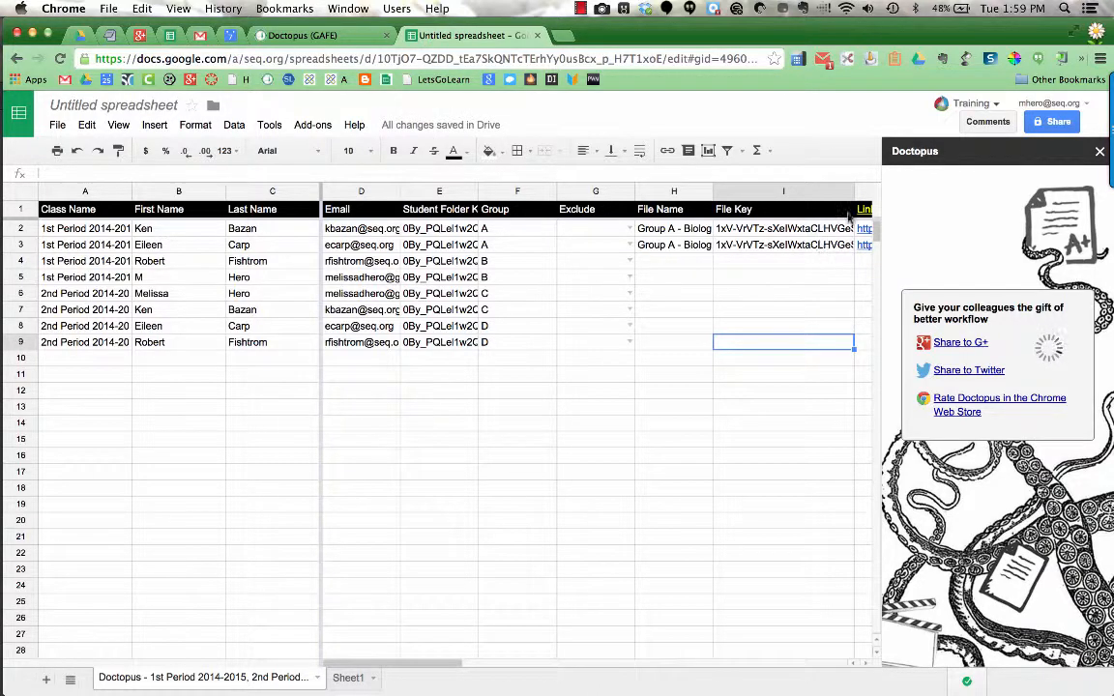
drag(854, 193, 767, 193)
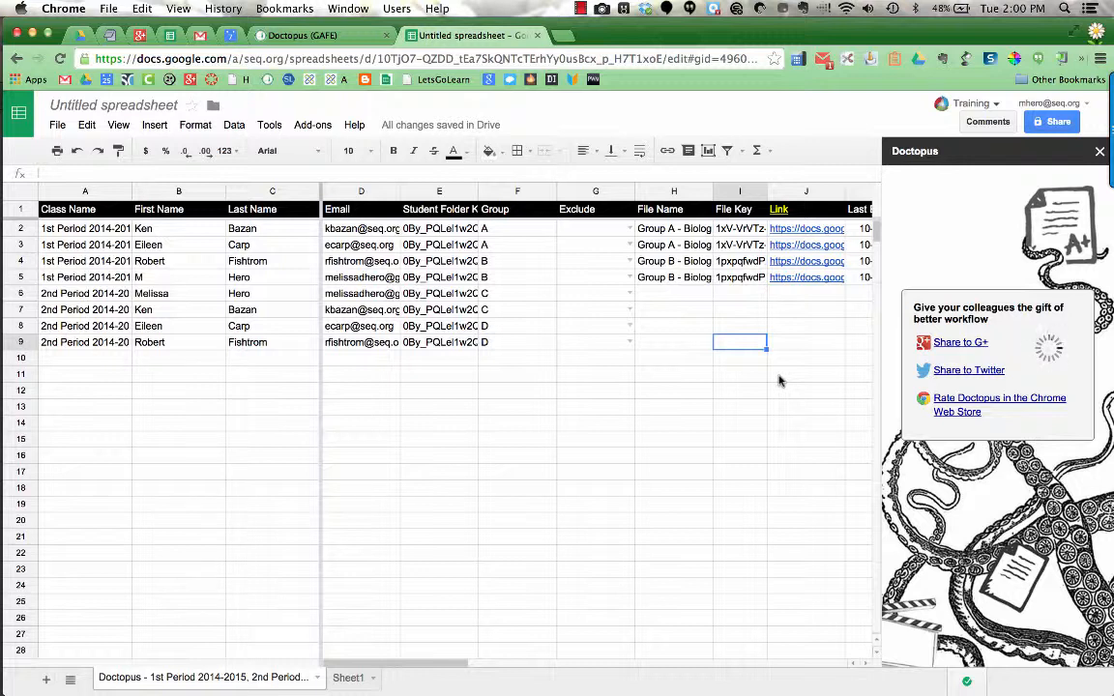
click(307, 127)
mouse_move(312, 172)
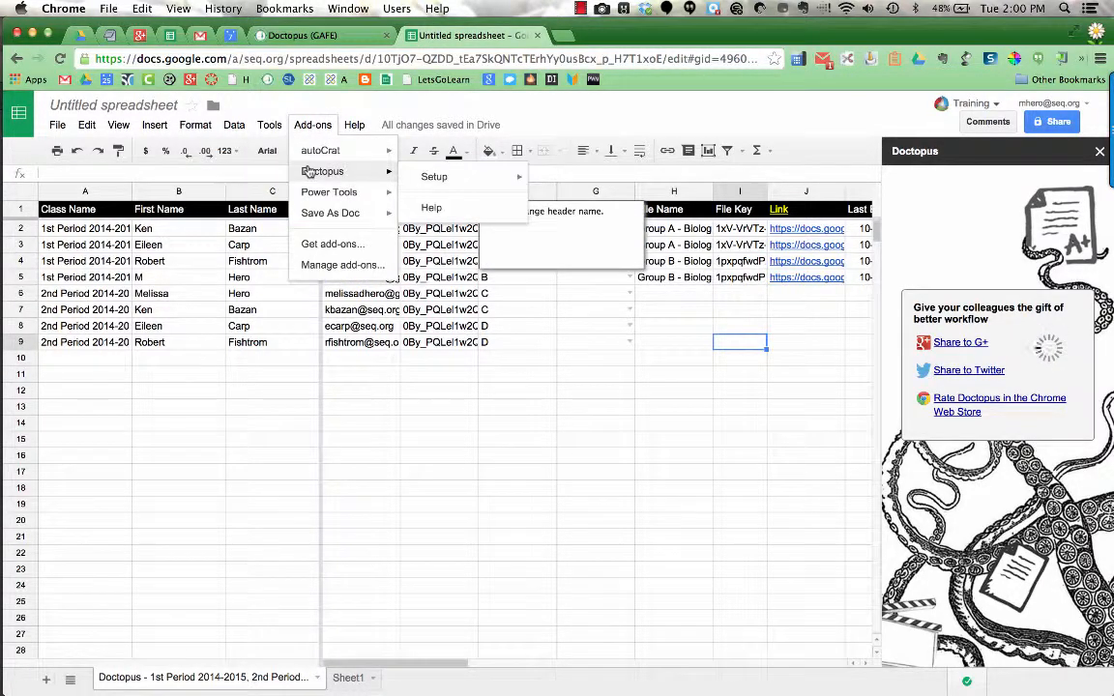
mouse_move(425, 184)
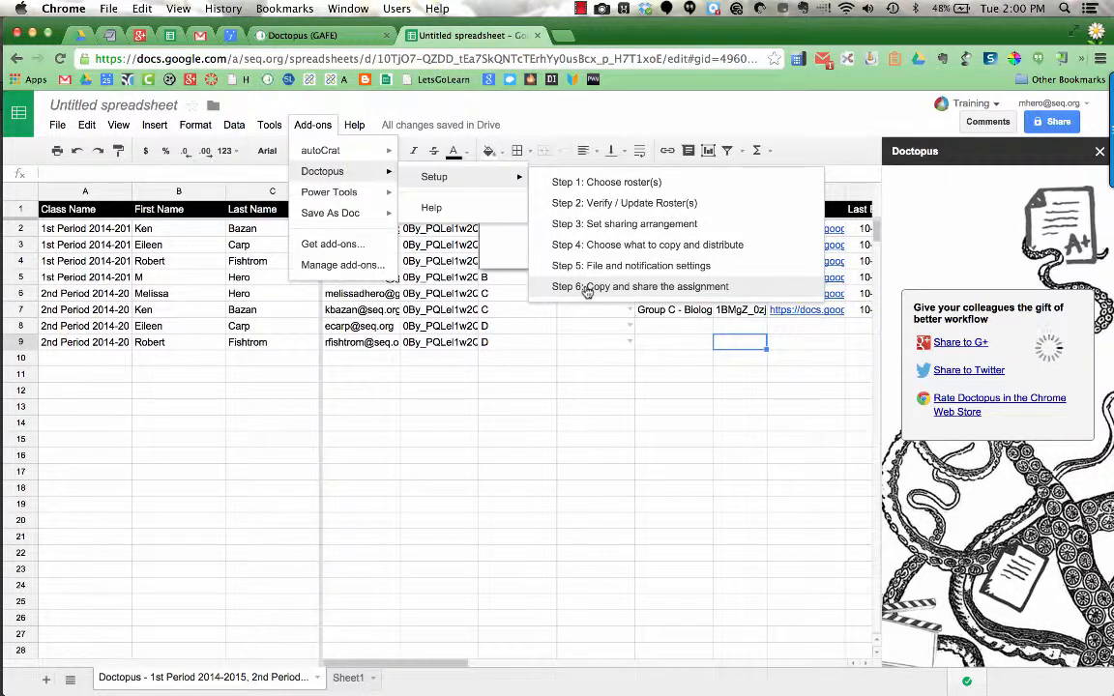
click(635, 129)
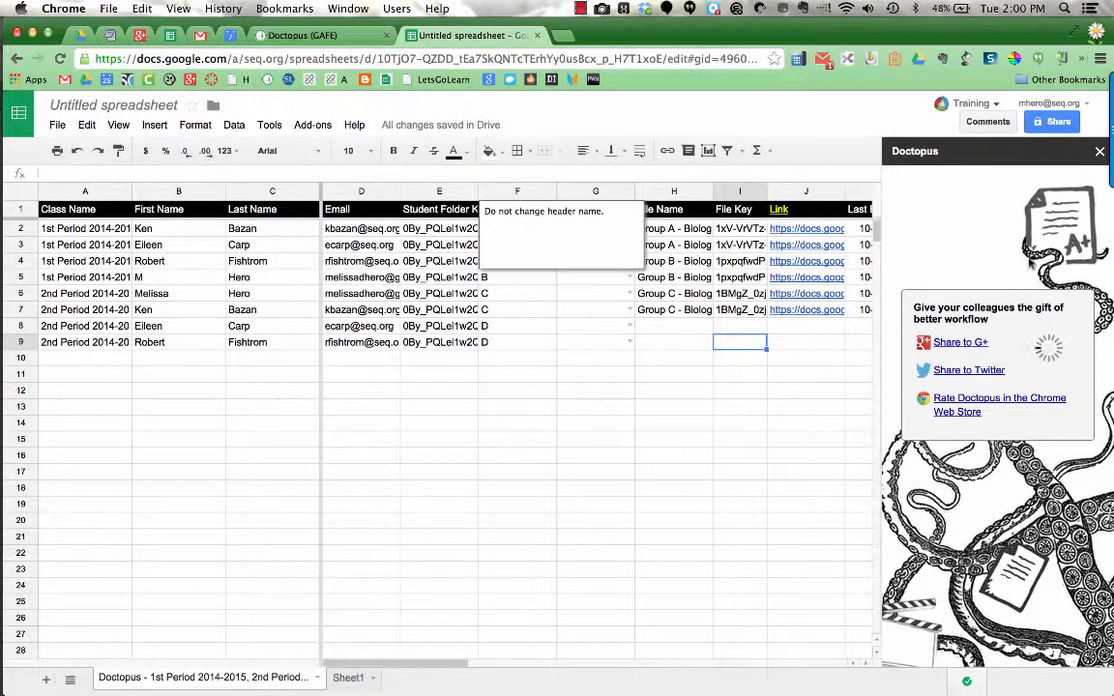